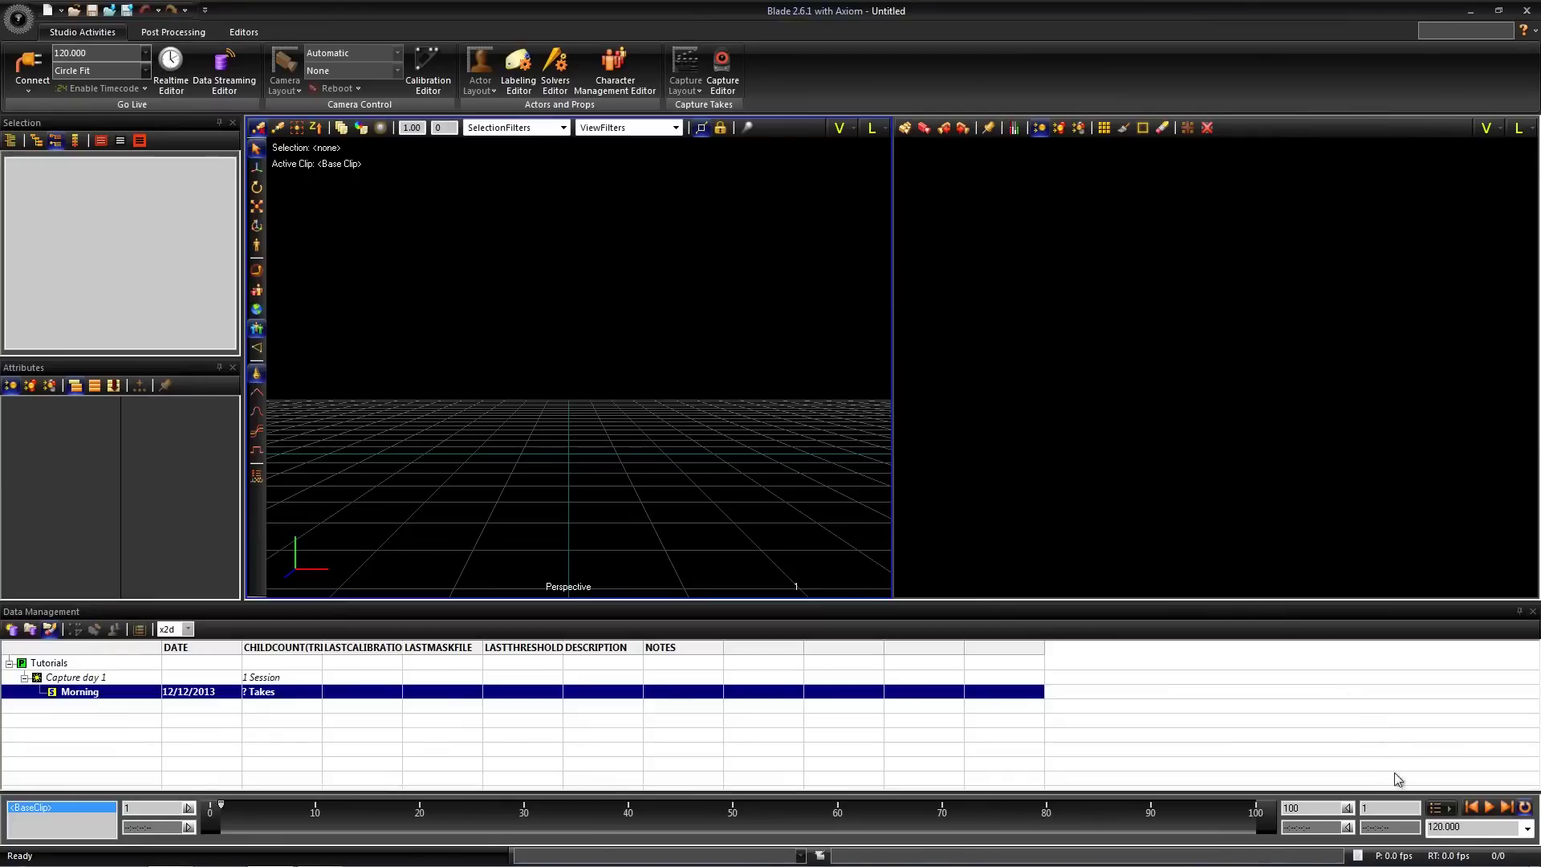
# - Show the Windows network connection status from the system tray icon
pyautogui.moveTo(1428, 864)
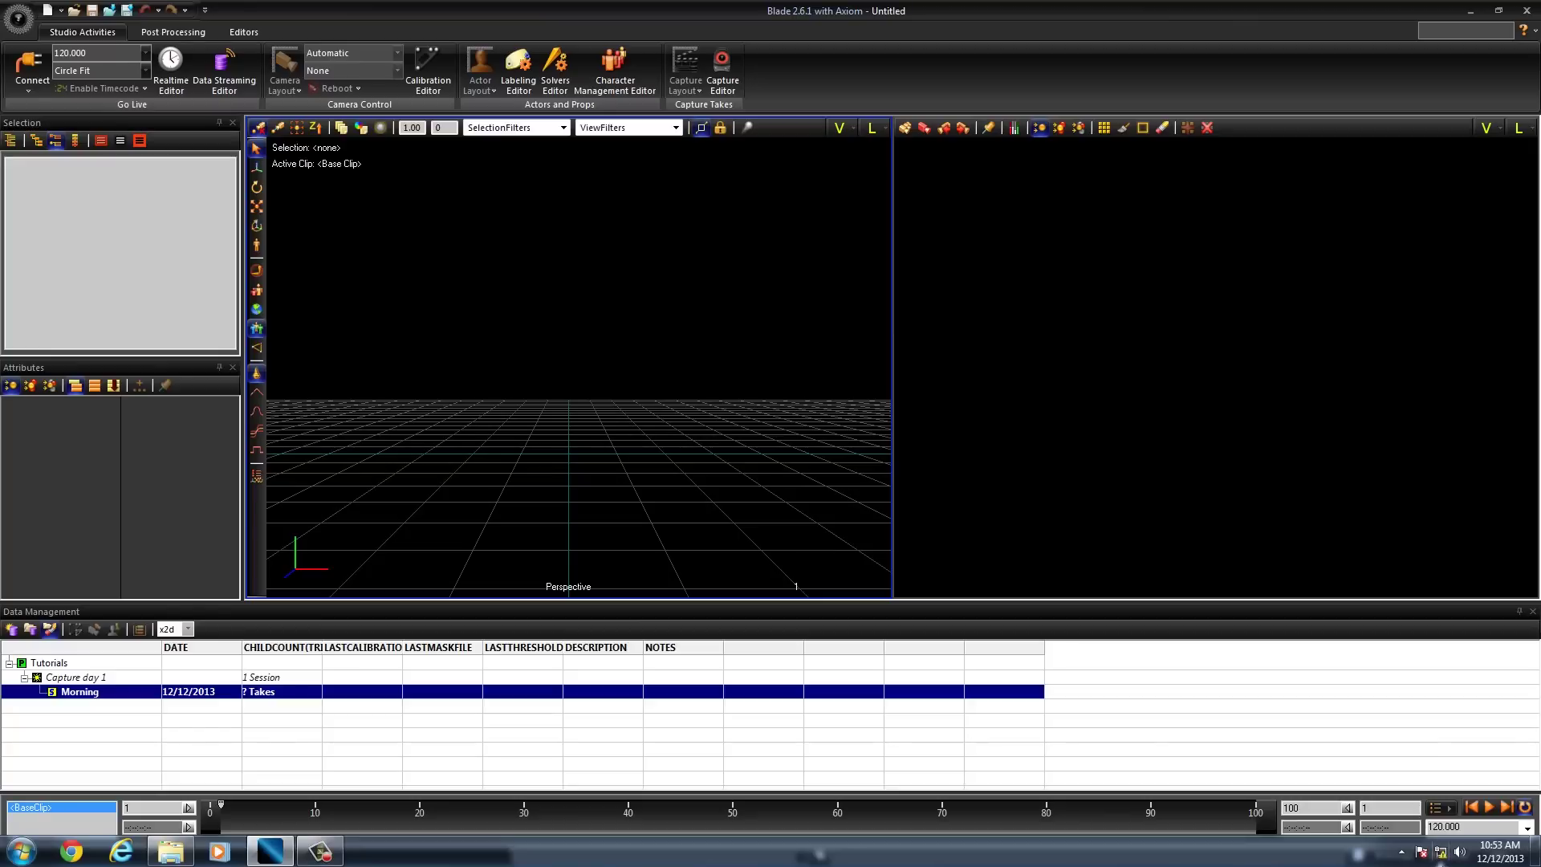
pyautogui.click(1441, 854)
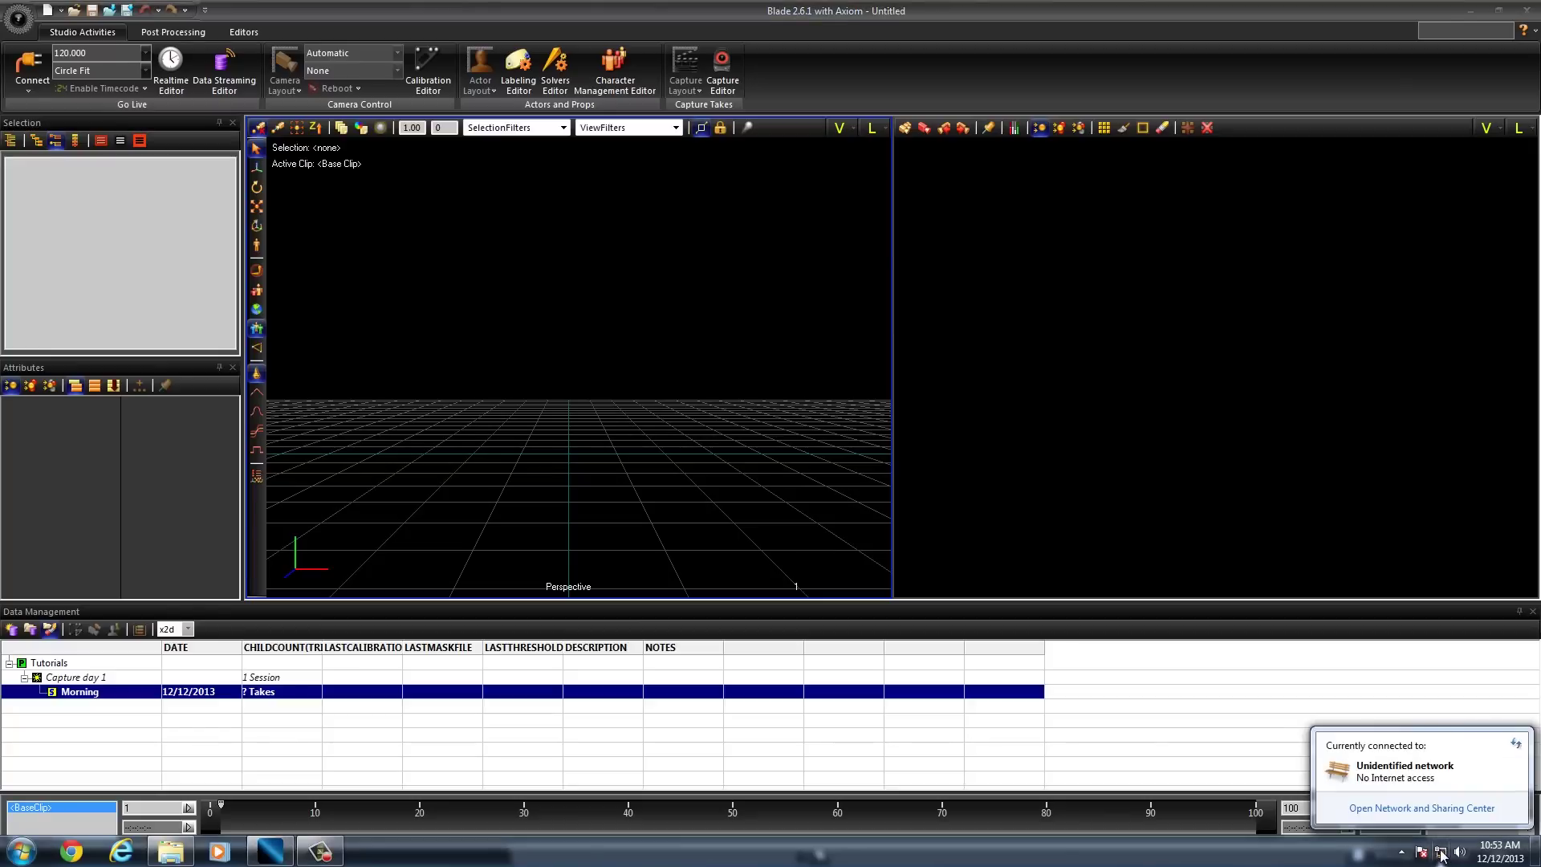
# - Open the ViconMX connection's properties from Network and Sharing Center
pyautogui.click(1441, 808)
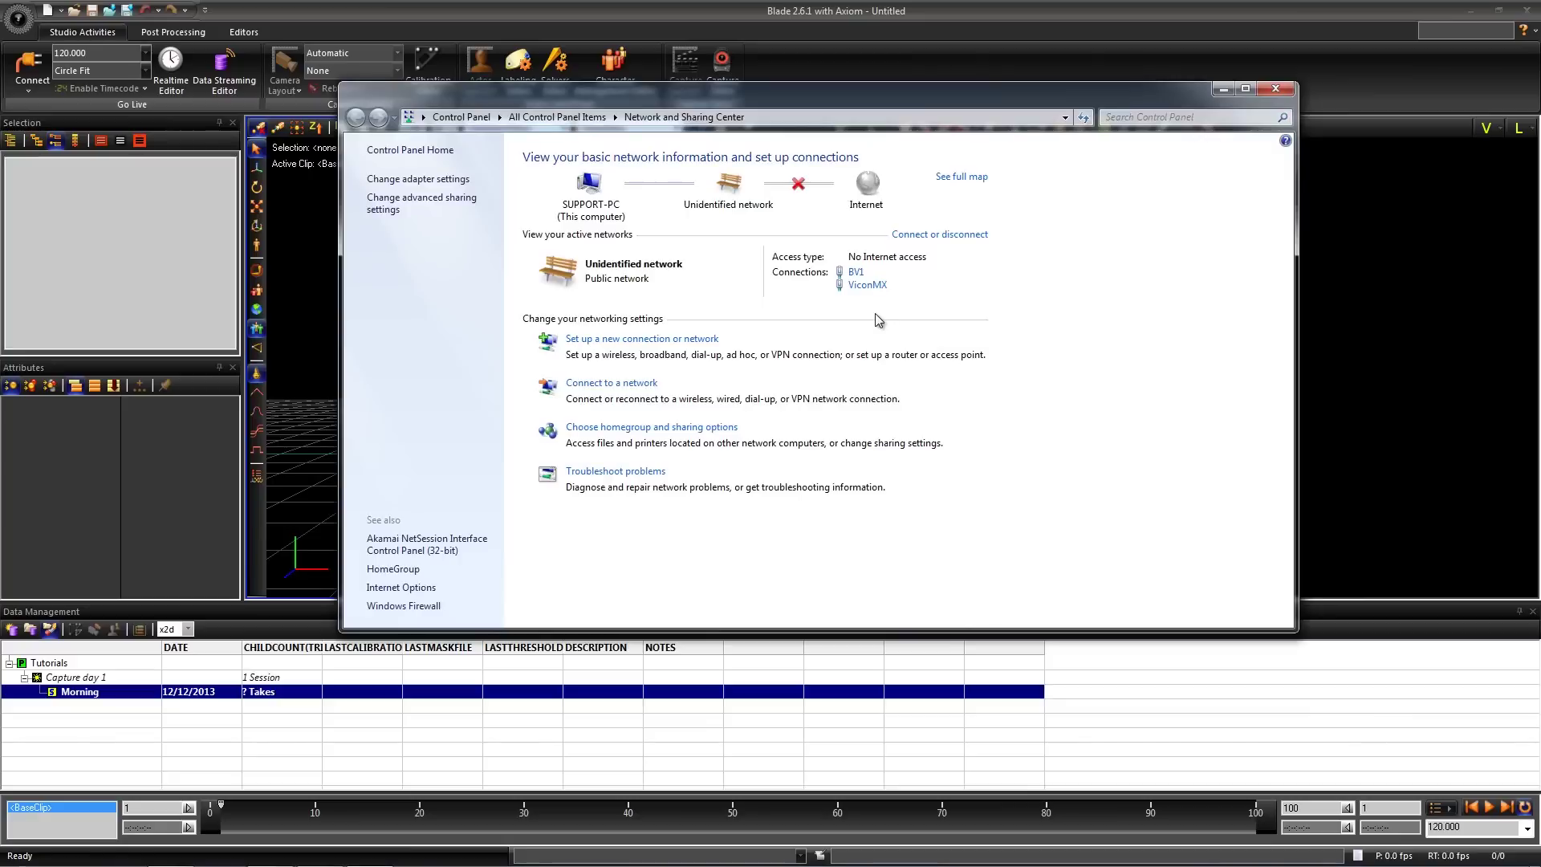
pyautogui.click(869, 286)
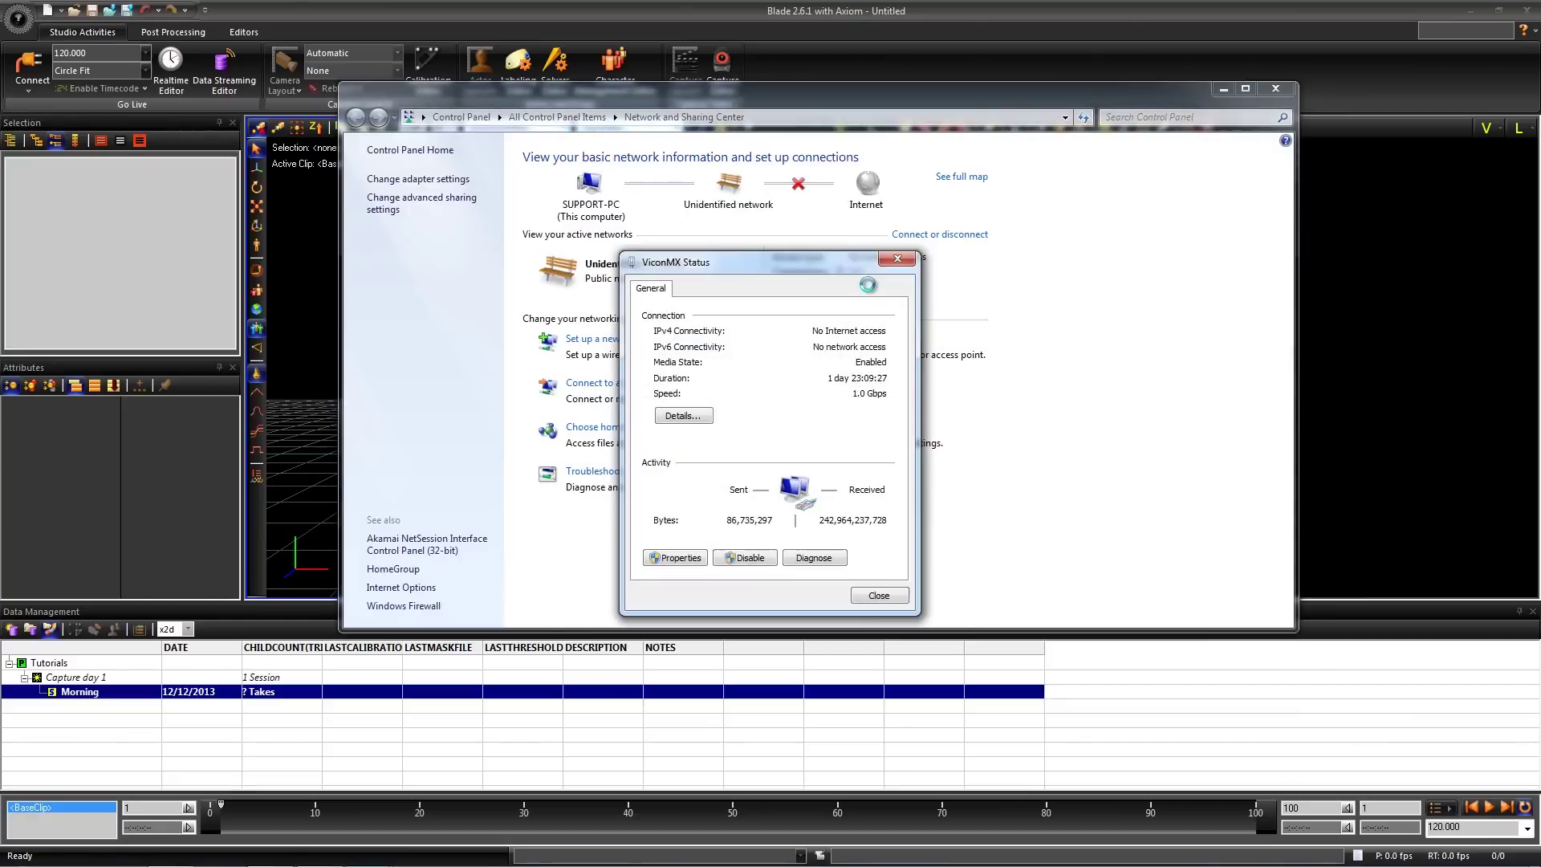
pyautogui.click(679, 557)
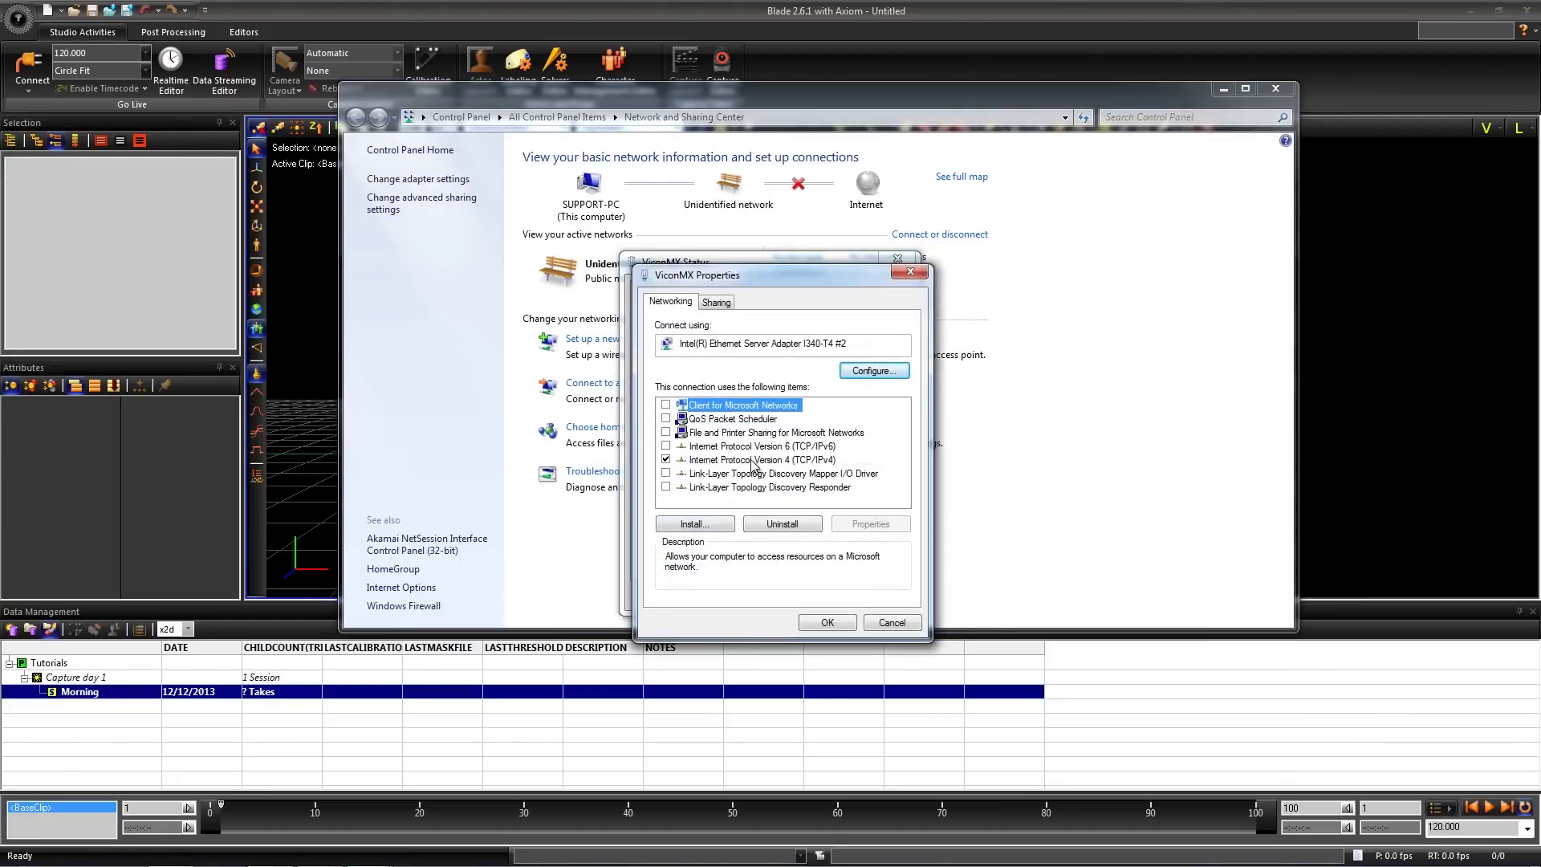
pyautogui.click(756, 462)
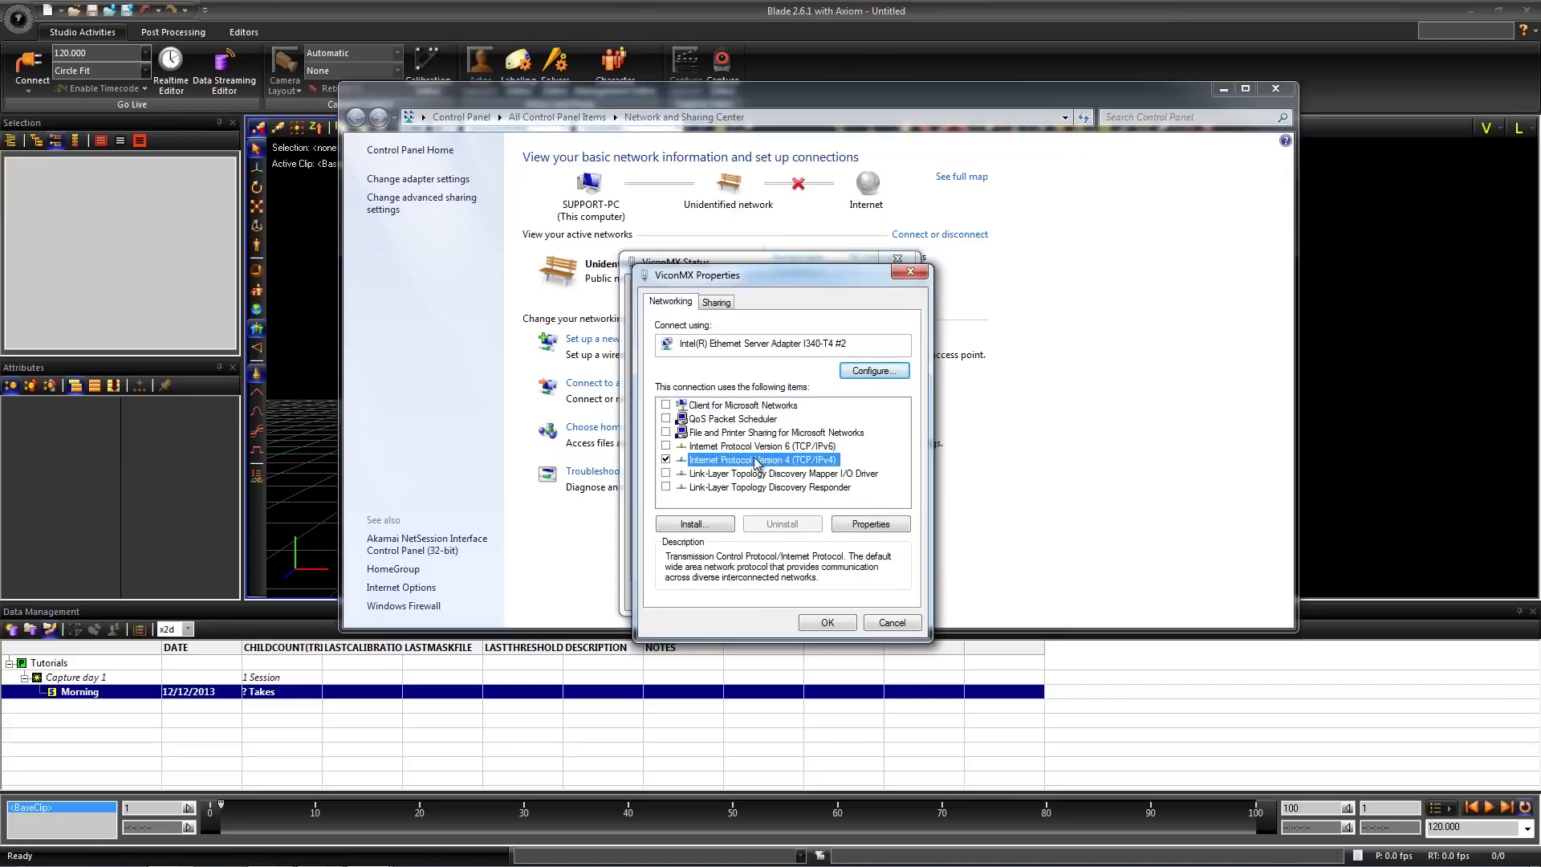
# - Confirm ViconMX IPv4 is static 192.168.10.1 with mask 255.255.255.0, then close the dialogs
pyautogui.doubleClick(780, 462)
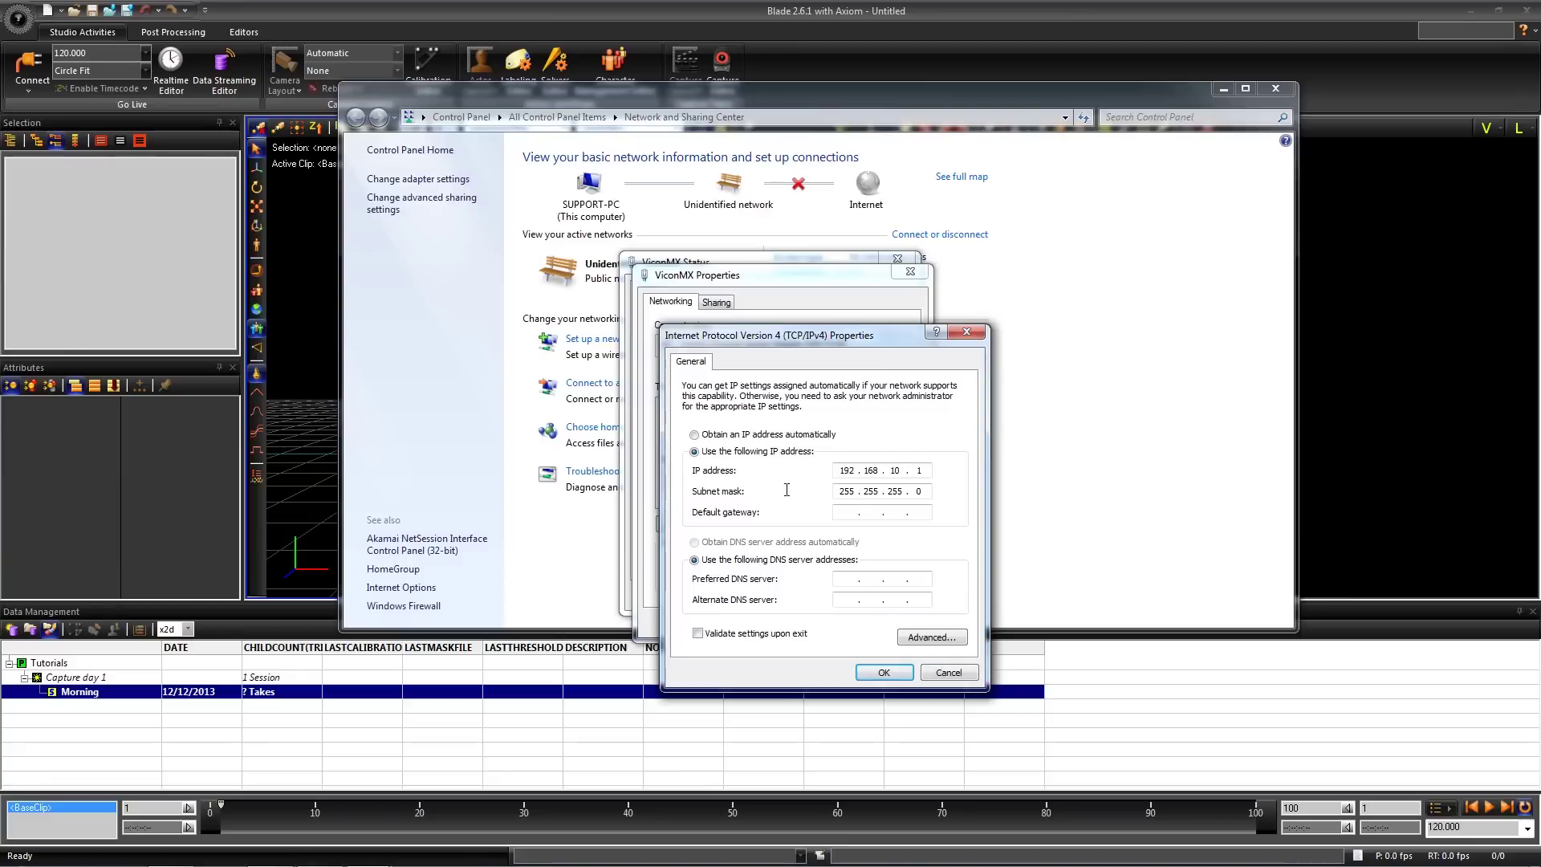
pyautogui.click(884, 672)
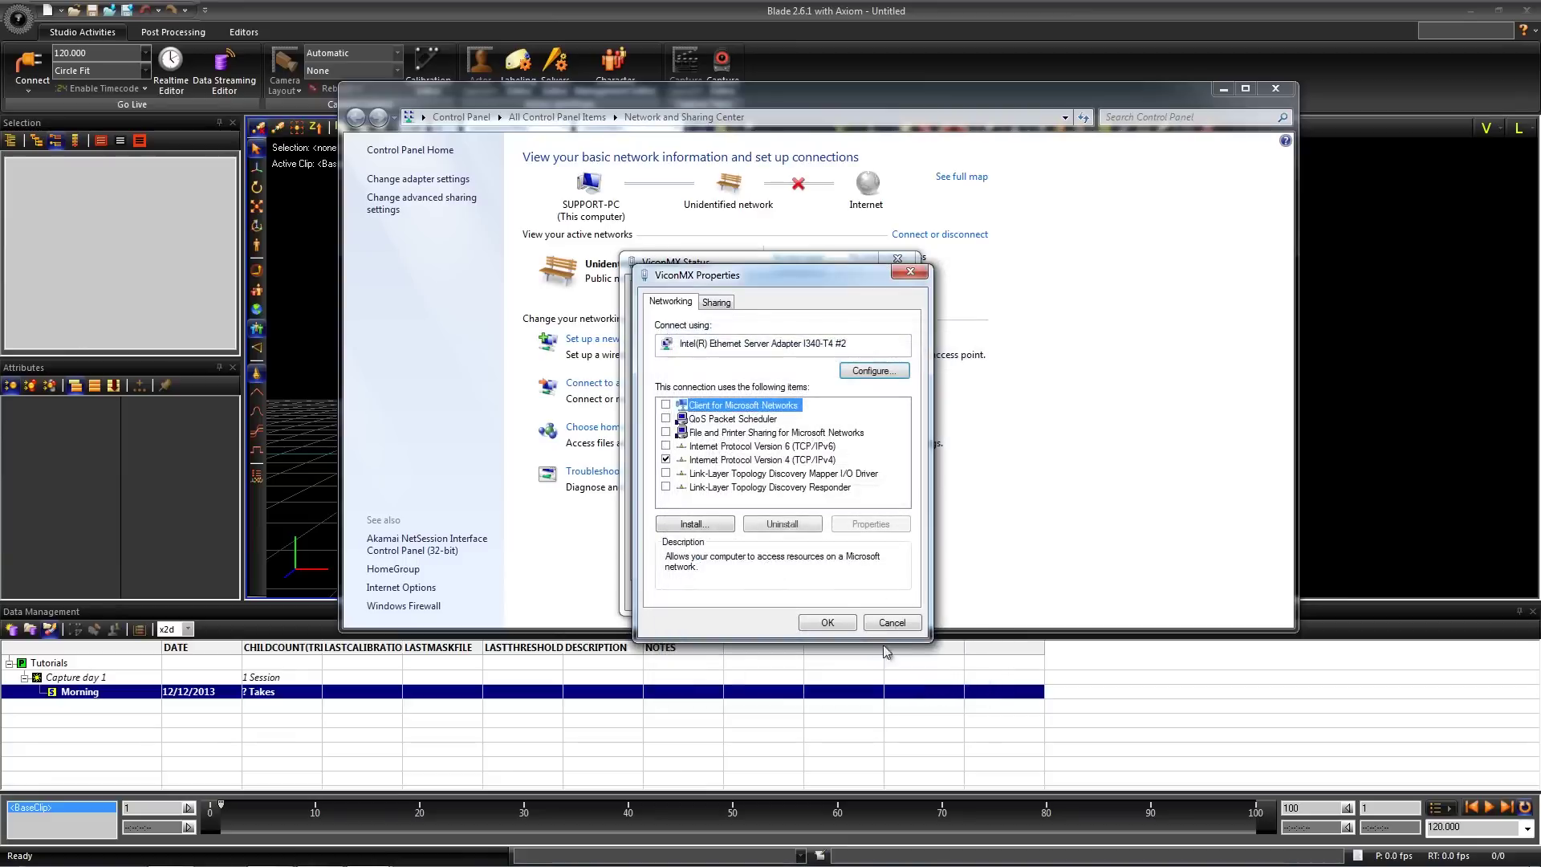
pyautogui.click(832, 624)
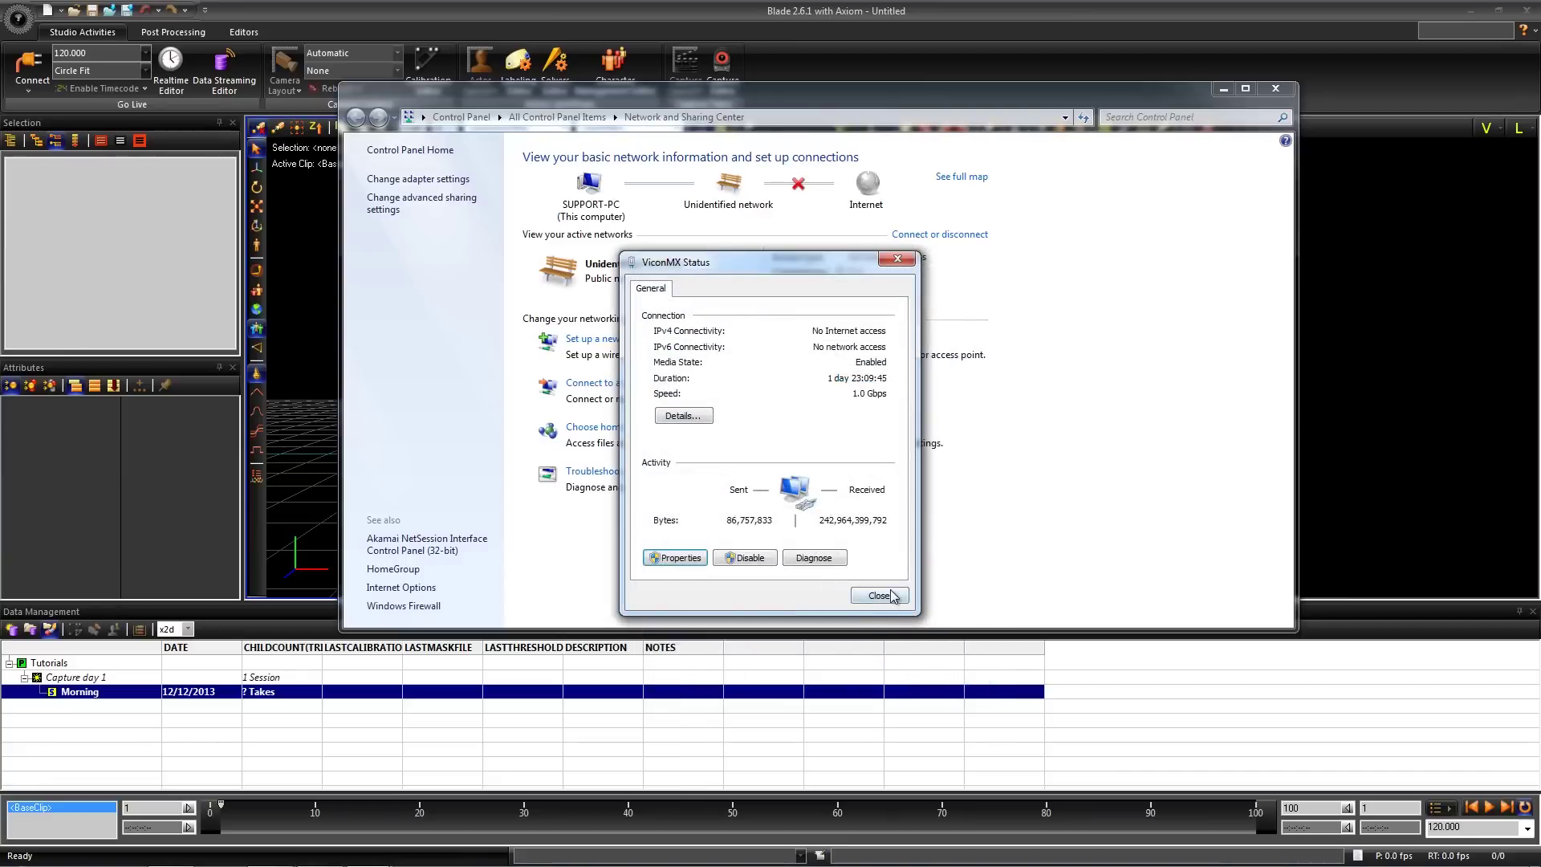
pyautogui.click(889, 598)
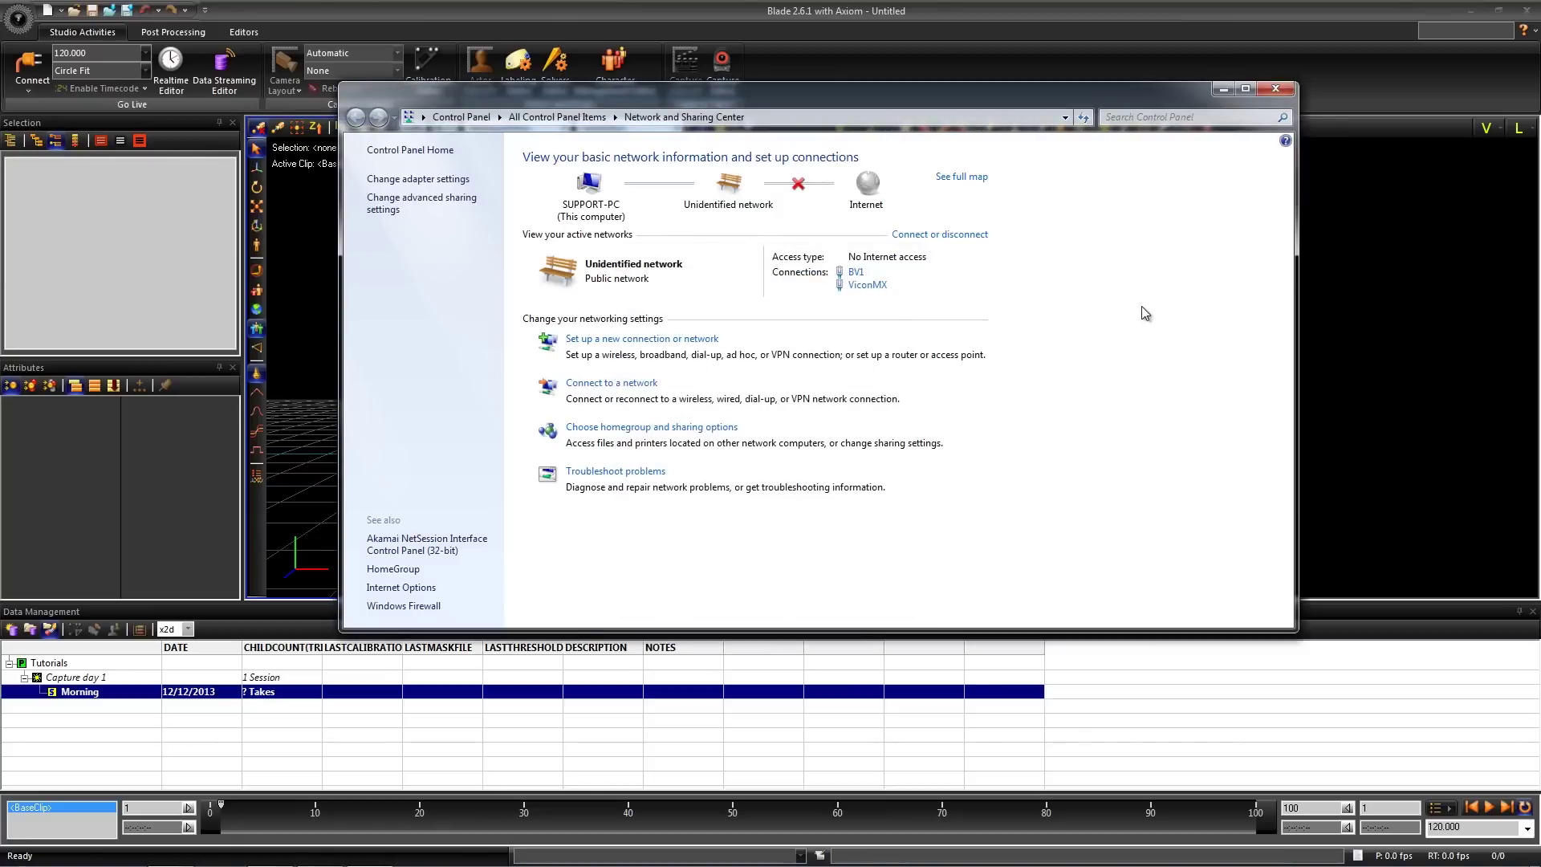
# - Close Network and Sharing Center and connect Blade live to all 12 cameras
pyautogui.click(1276, 88)
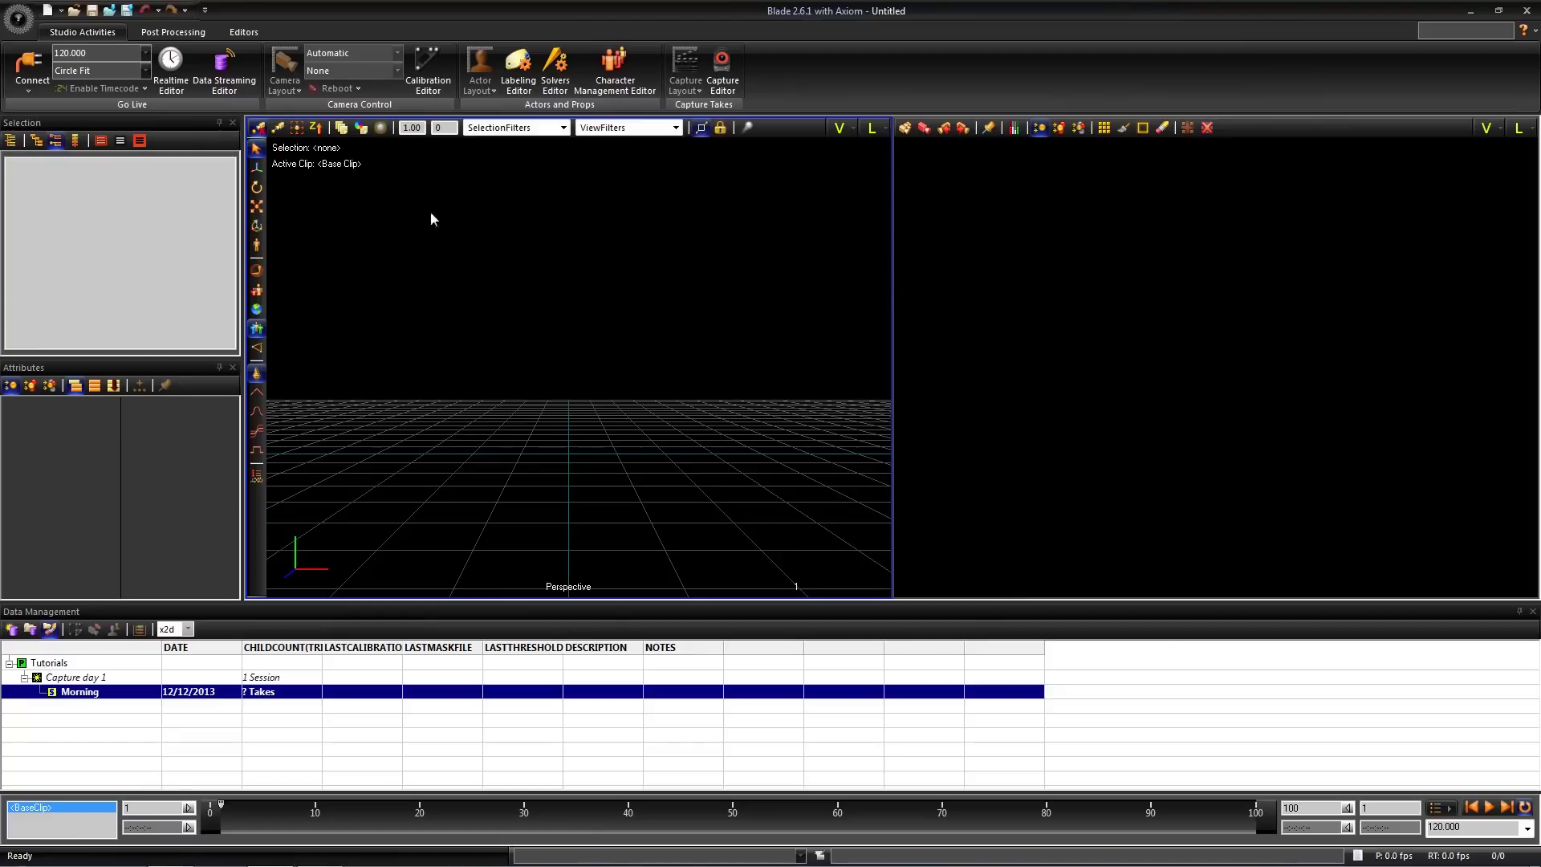
pyautogui.click(30, 63)
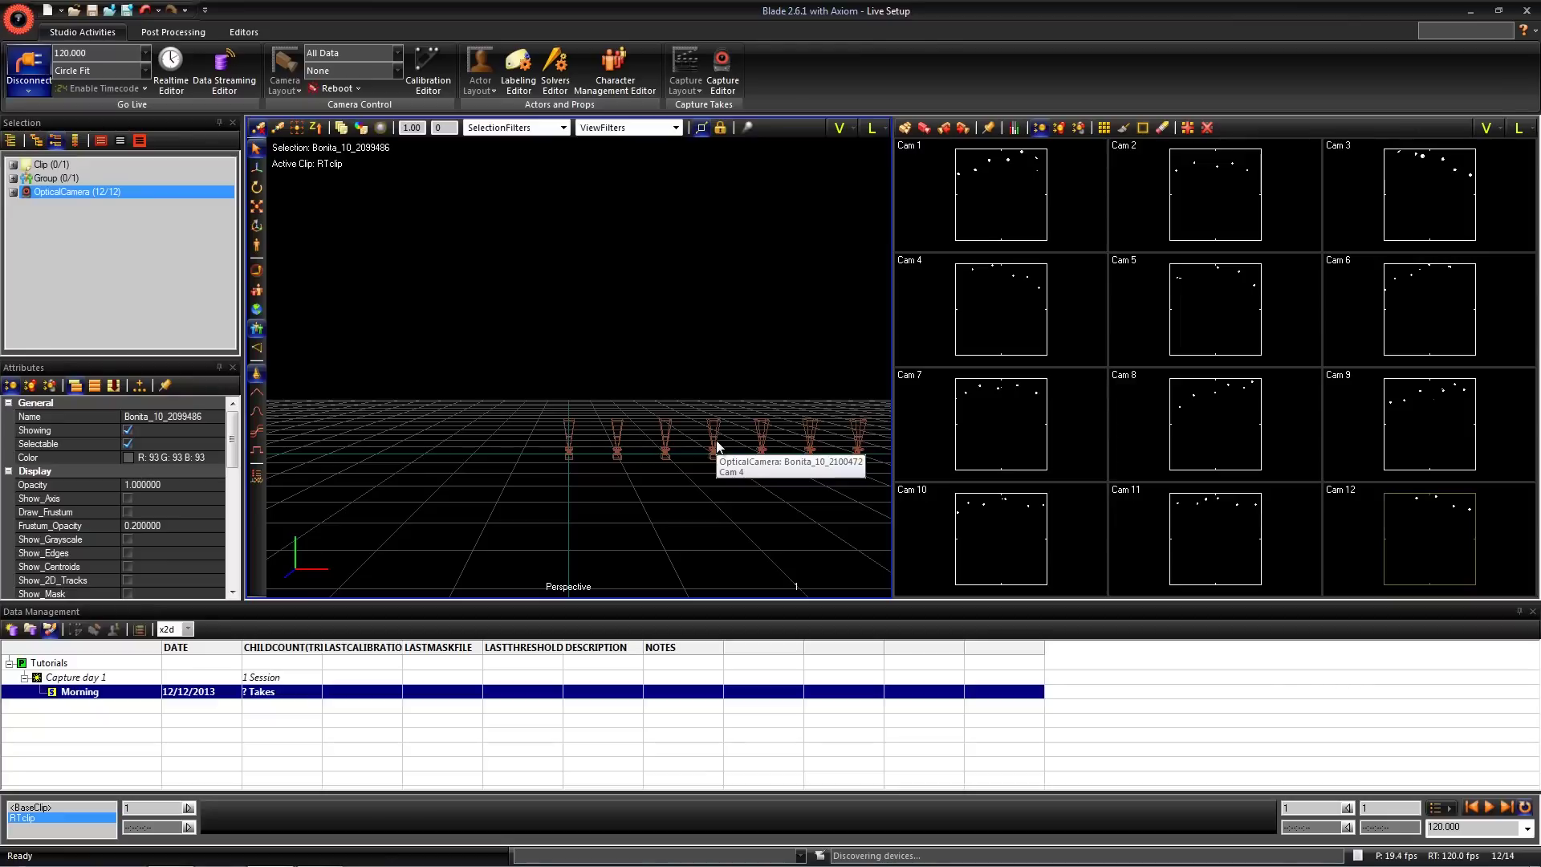
# - Hide Data Management, open the Calibration Editor, and resize its panel and the camera grid
pyautogui.click(1532, 611)
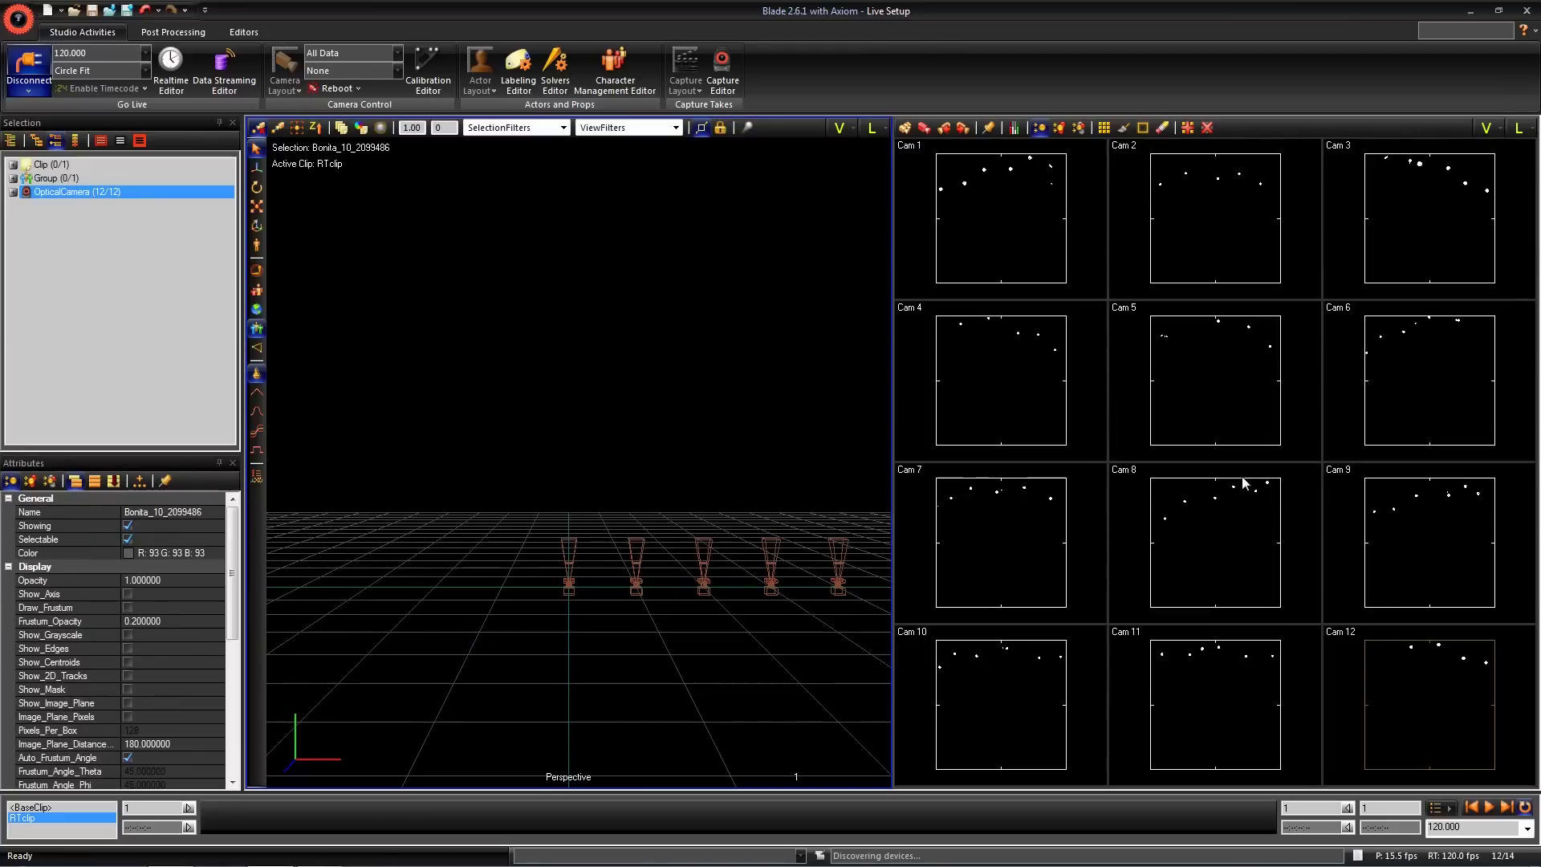
pyautogui.click(428, 68)
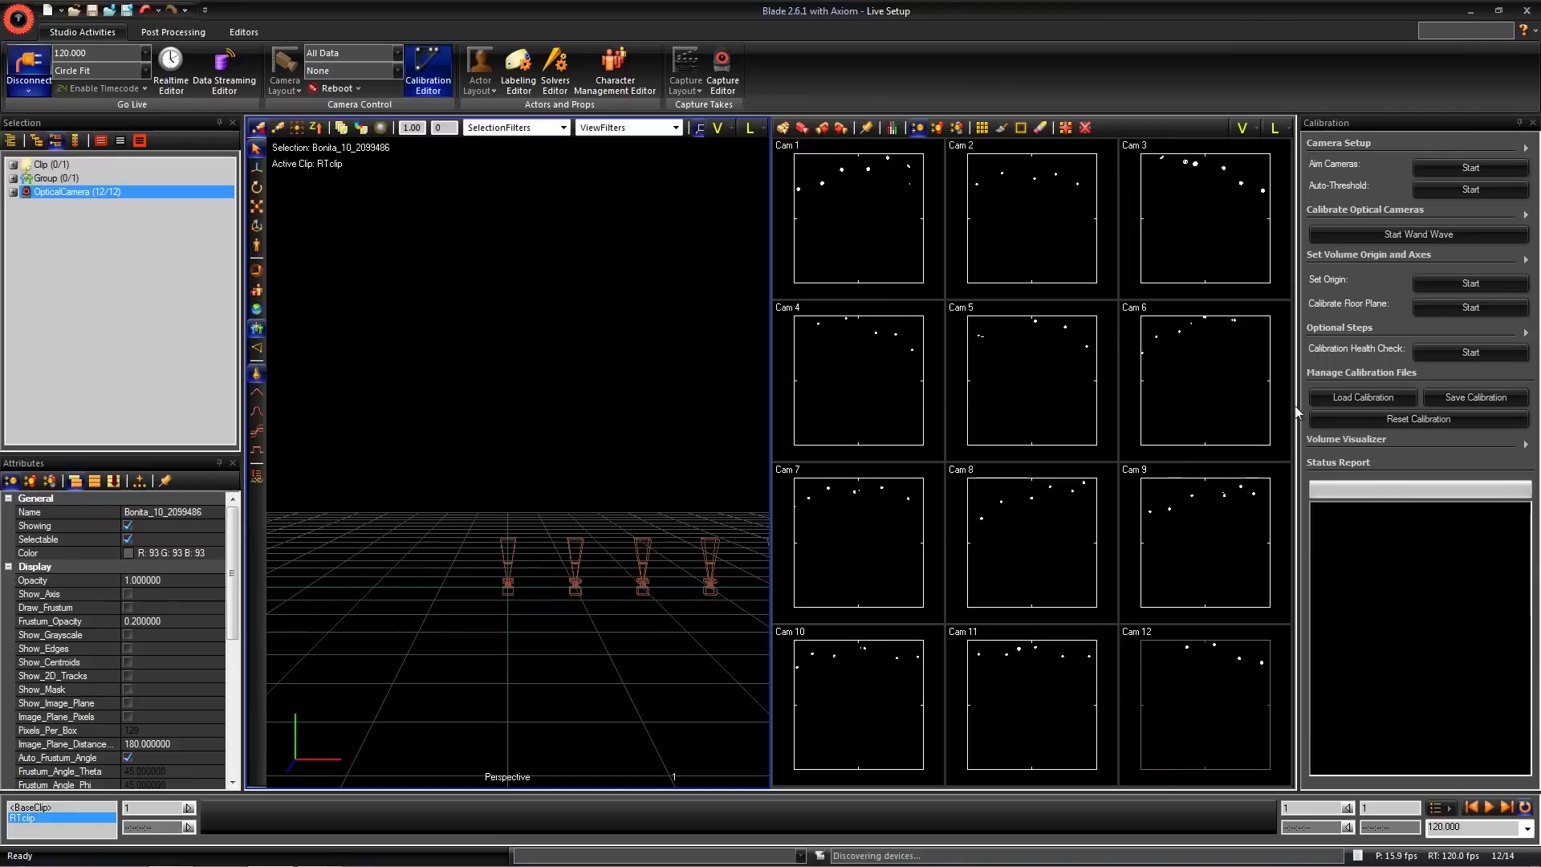
pyautogui.moveTo(1298, 405); pyautogui.dragTo(1265, 405)
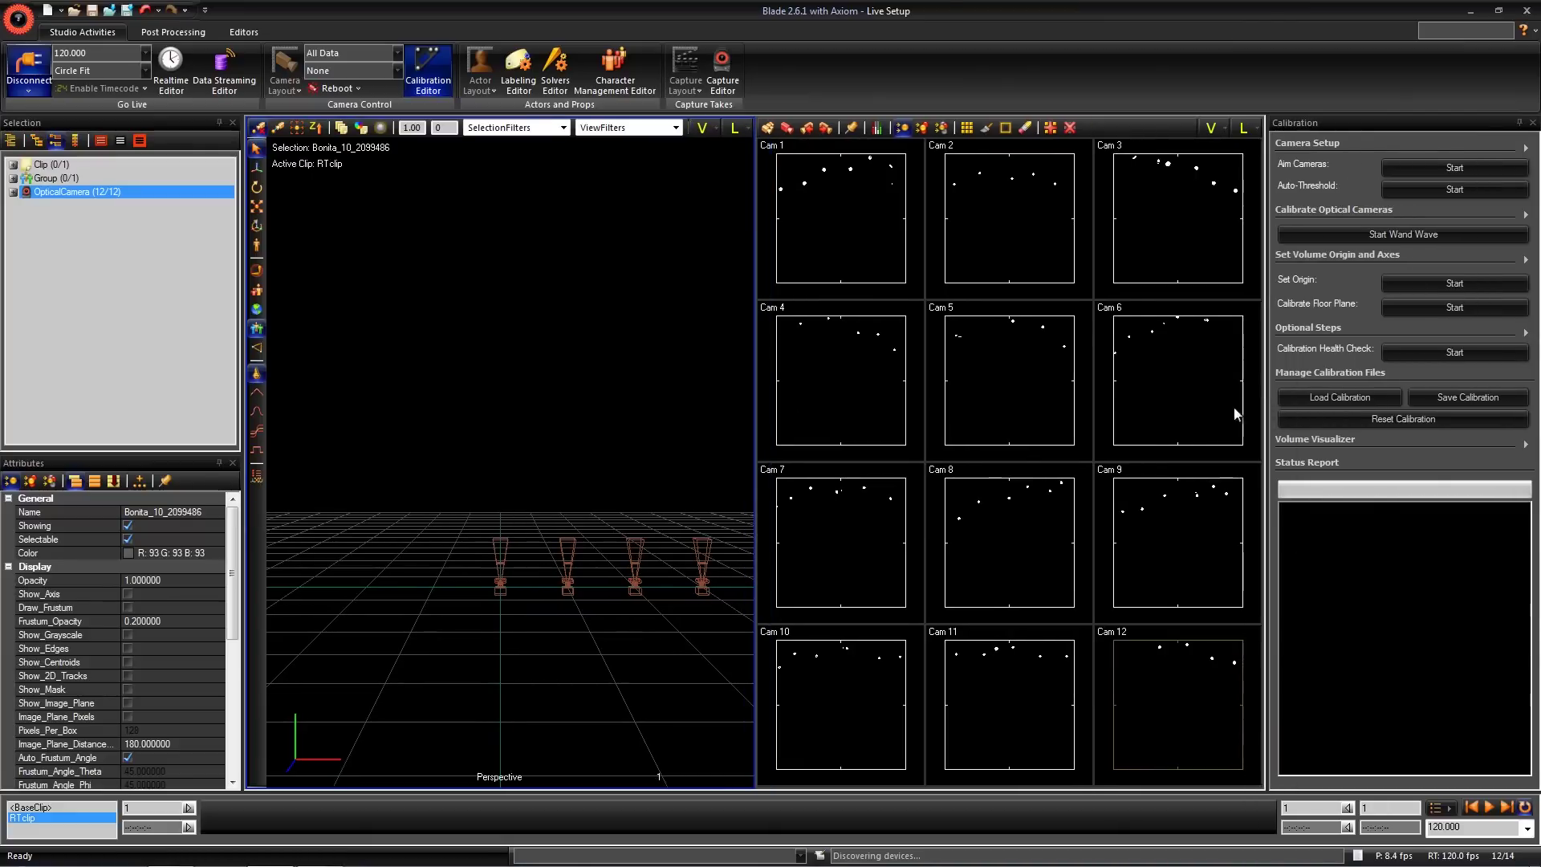
pyautogui.moveTo(754, 422); pyautogui.dragTo(726, 424)
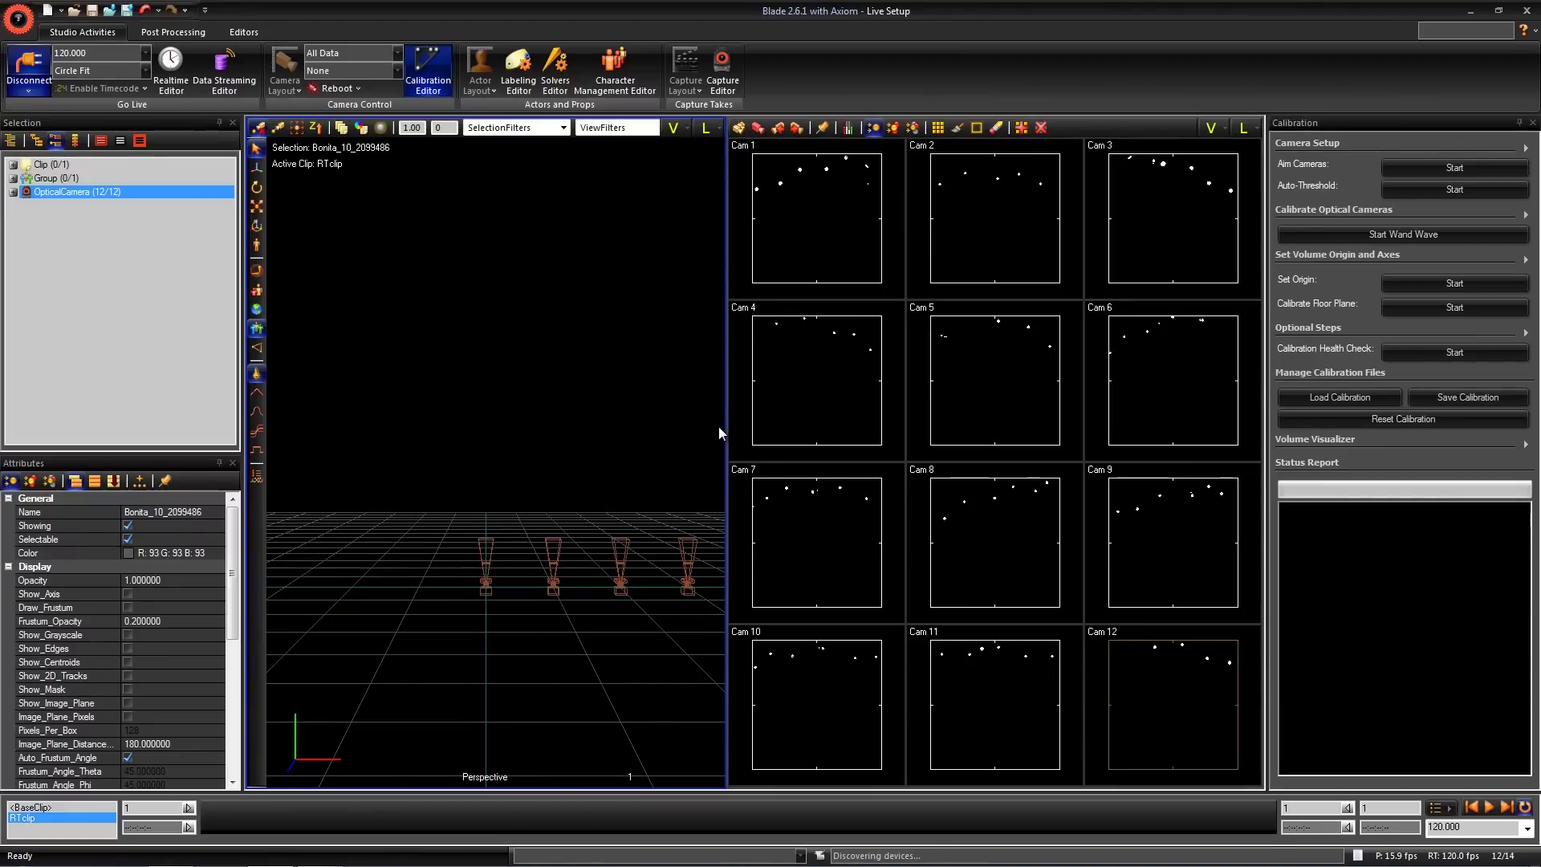
# - Display strobe and threshold level meters beside each of the 12 camera views
pyautogui.click(848, 128)
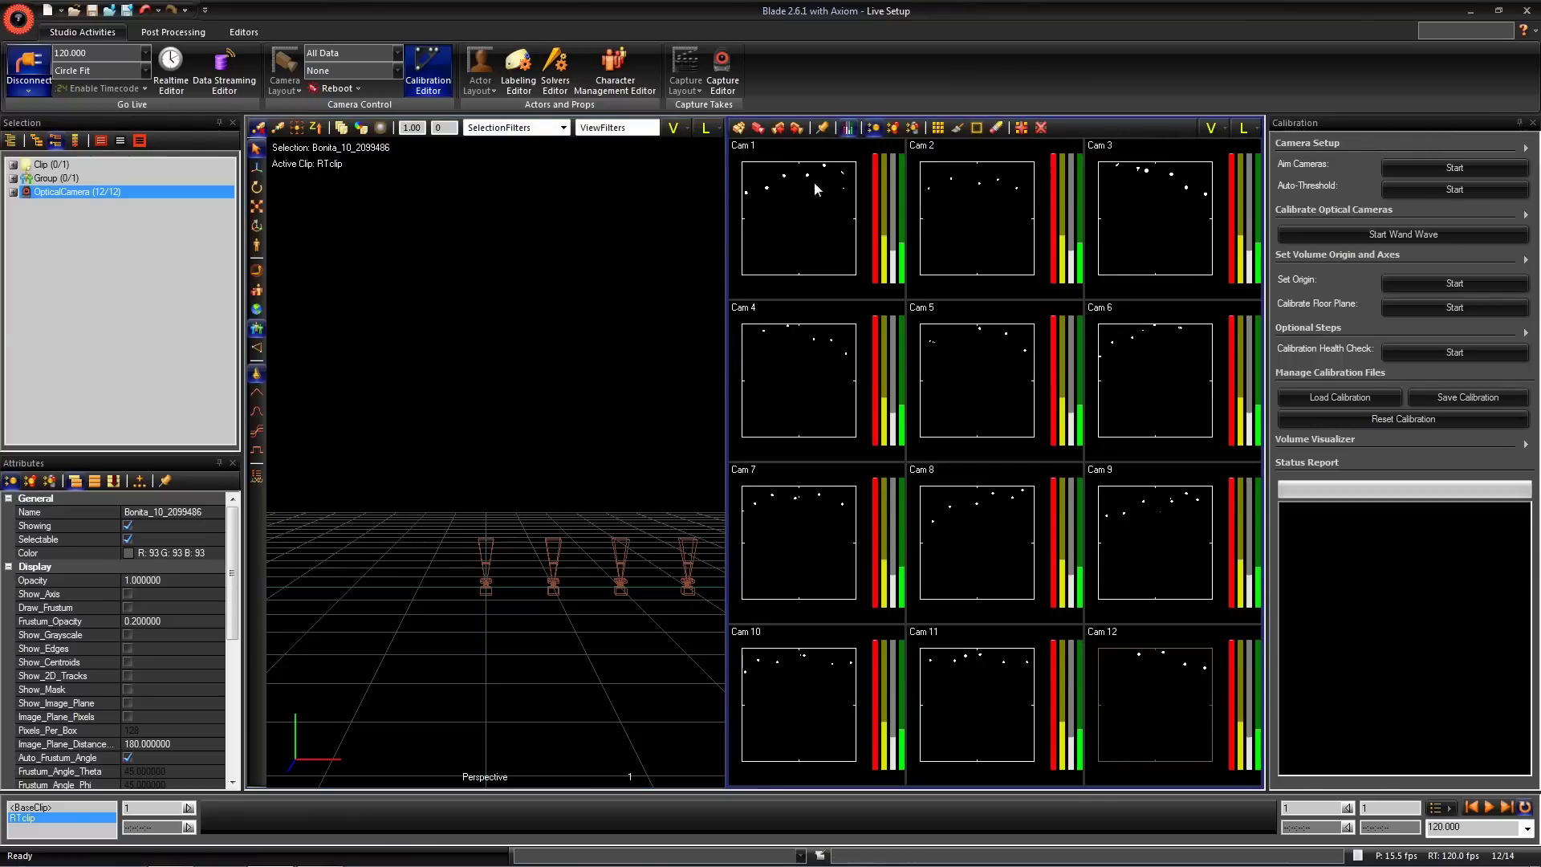
pyautogui.moveTo(874, 193)
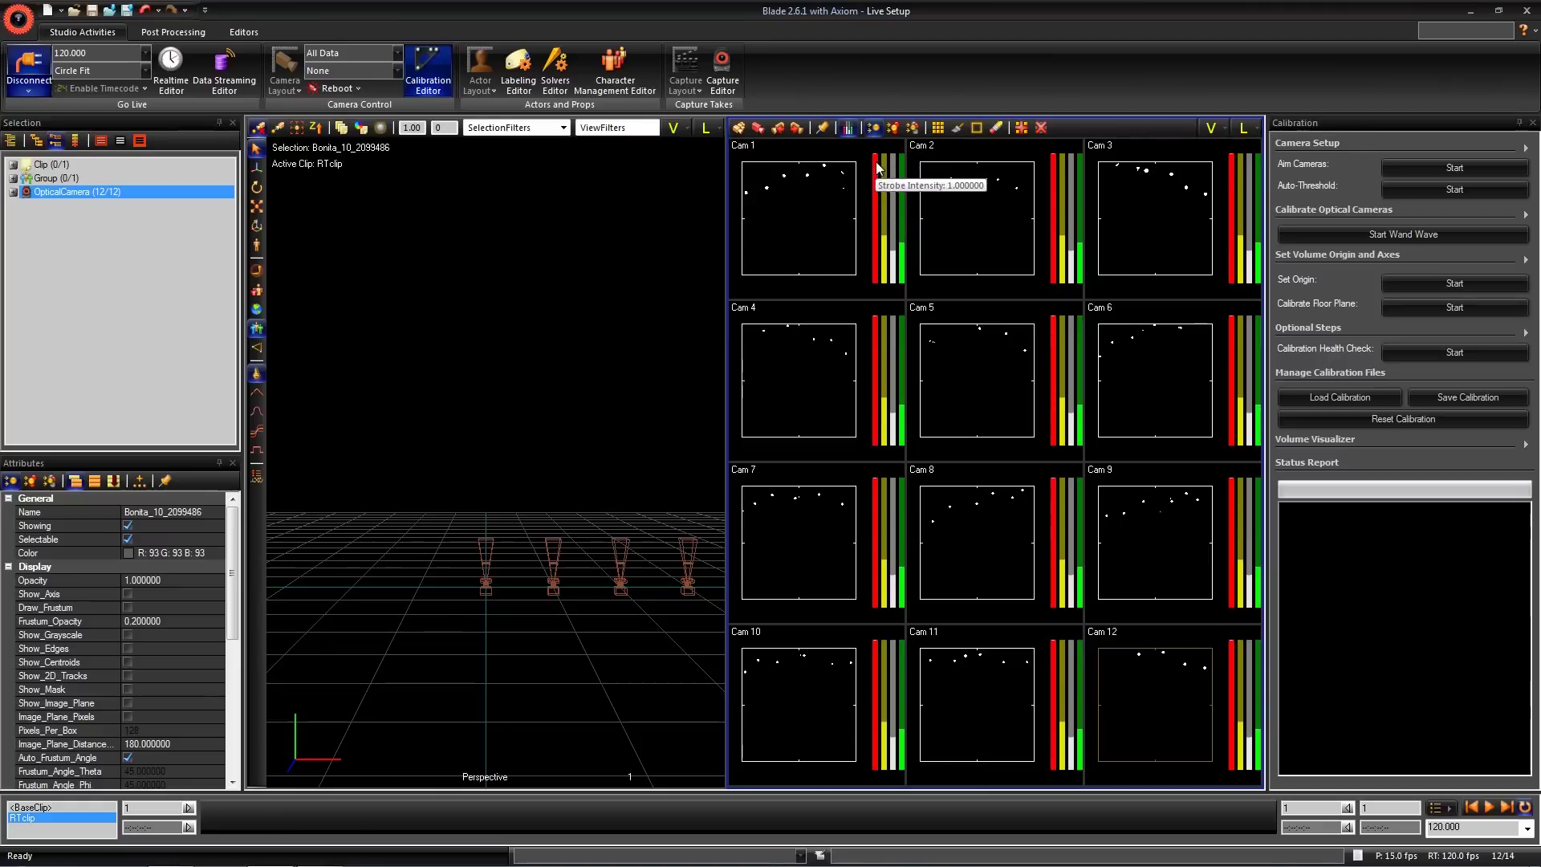
# - Drag Cam 1's strobe intensity down to about 0.85, then back up
pyautogui.click(874, 156)
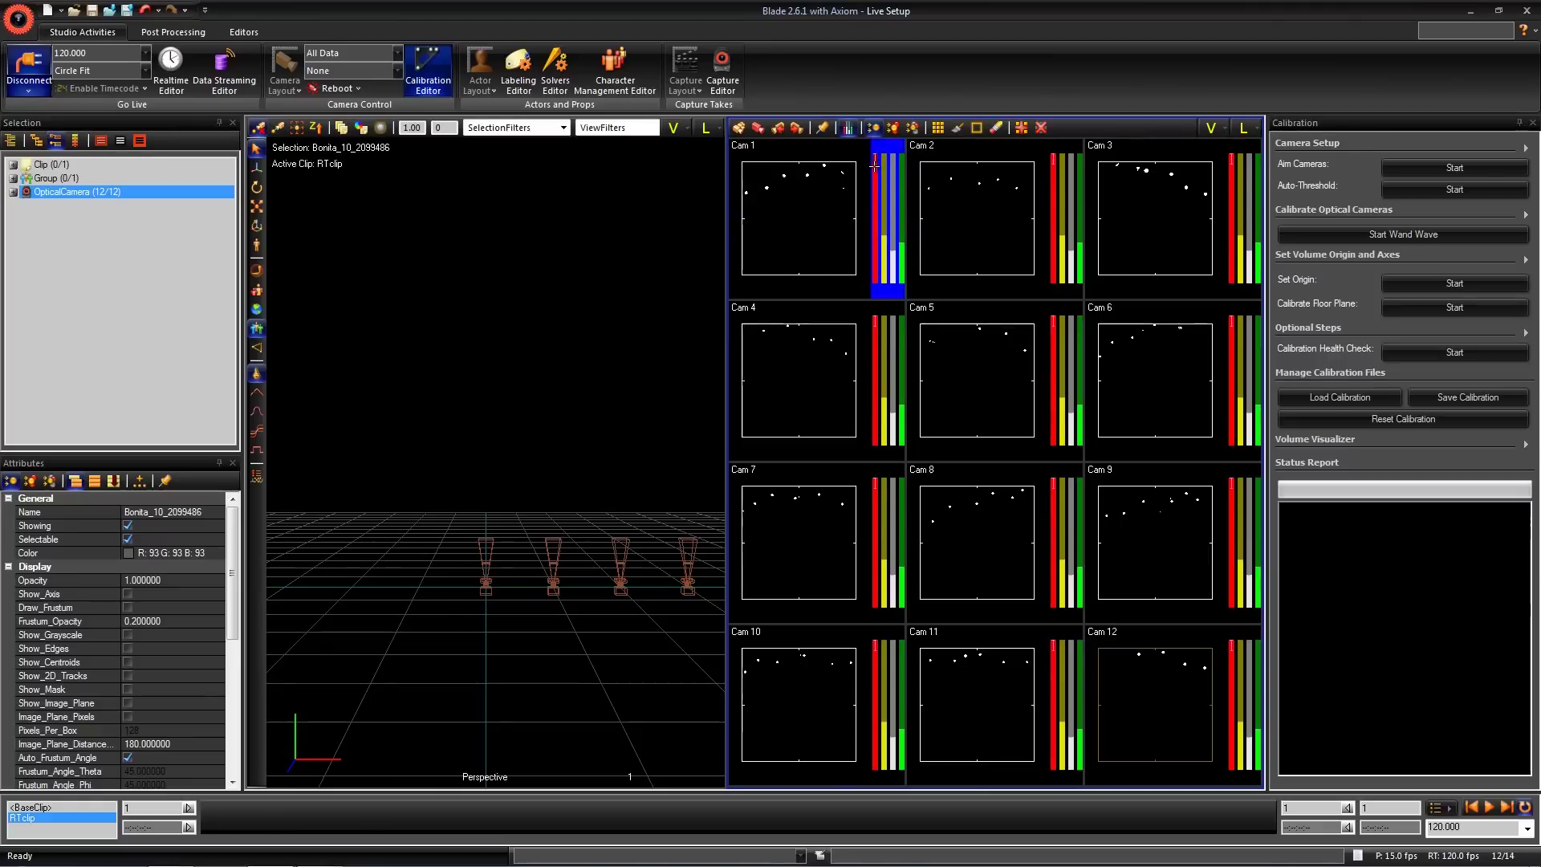
pyautogui.moveTo(873, 169); pyautogui.dragTo(876, 176)
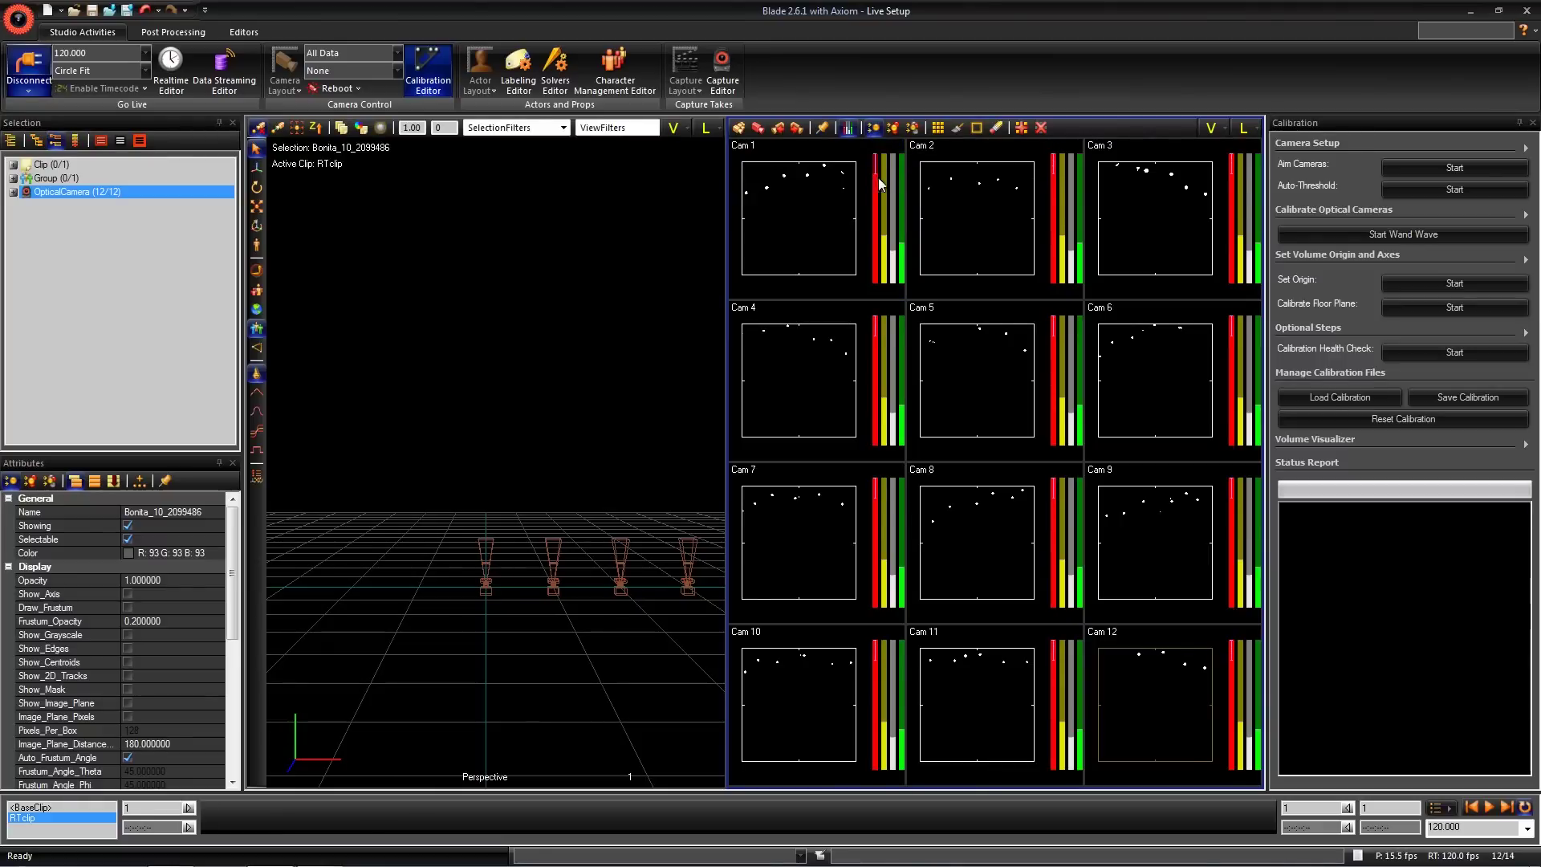
pyautogui.moveTo(1055, 180)
pyautogui.moveTo(875, 174)
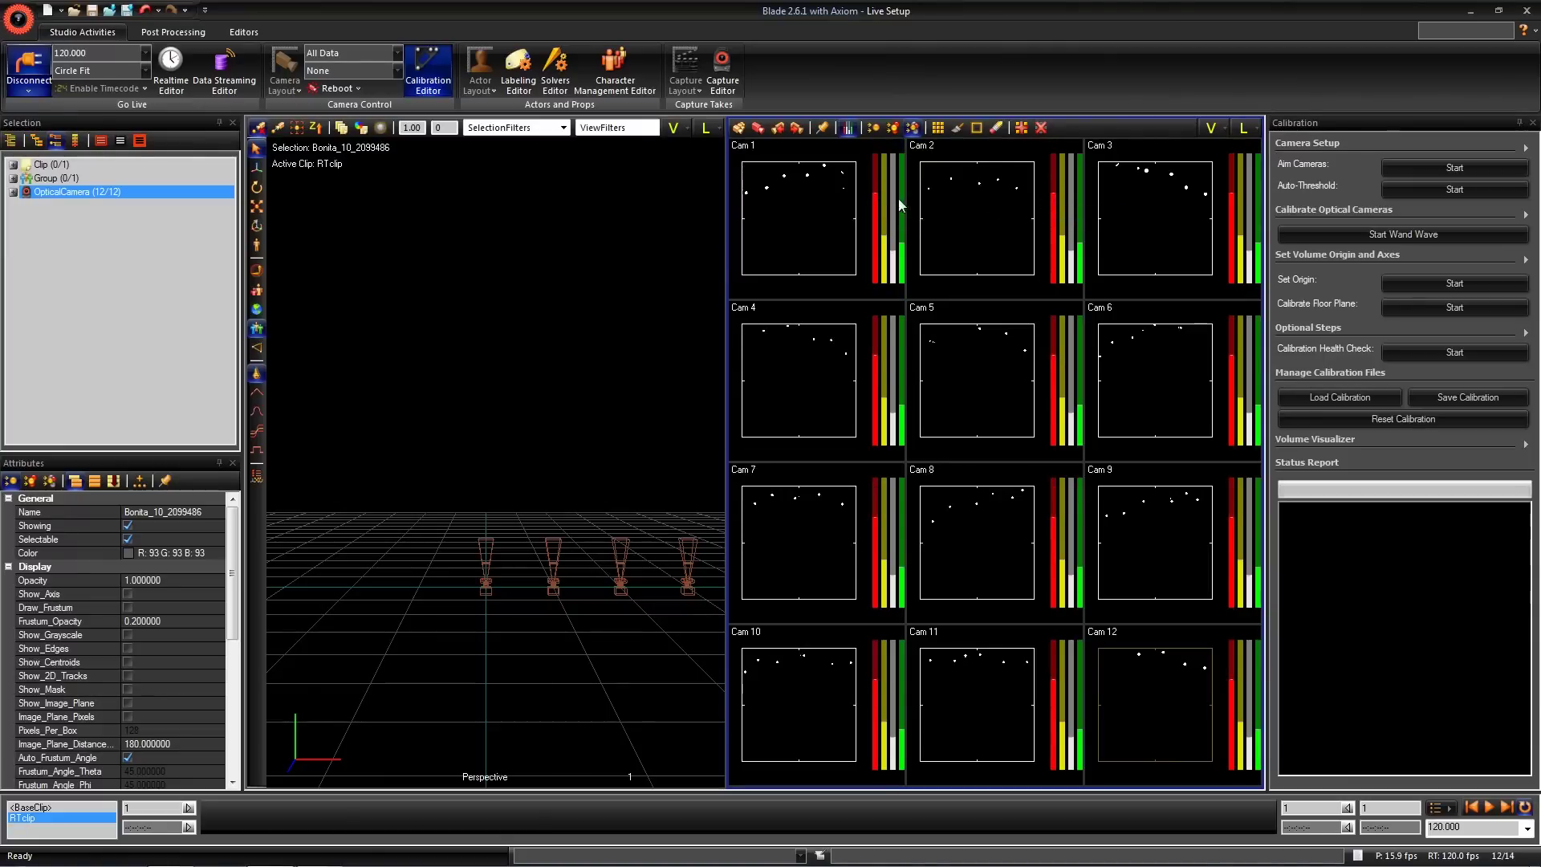
pyautogui.moveTo(874, 193); pyautogui.dragTo(875, 156)
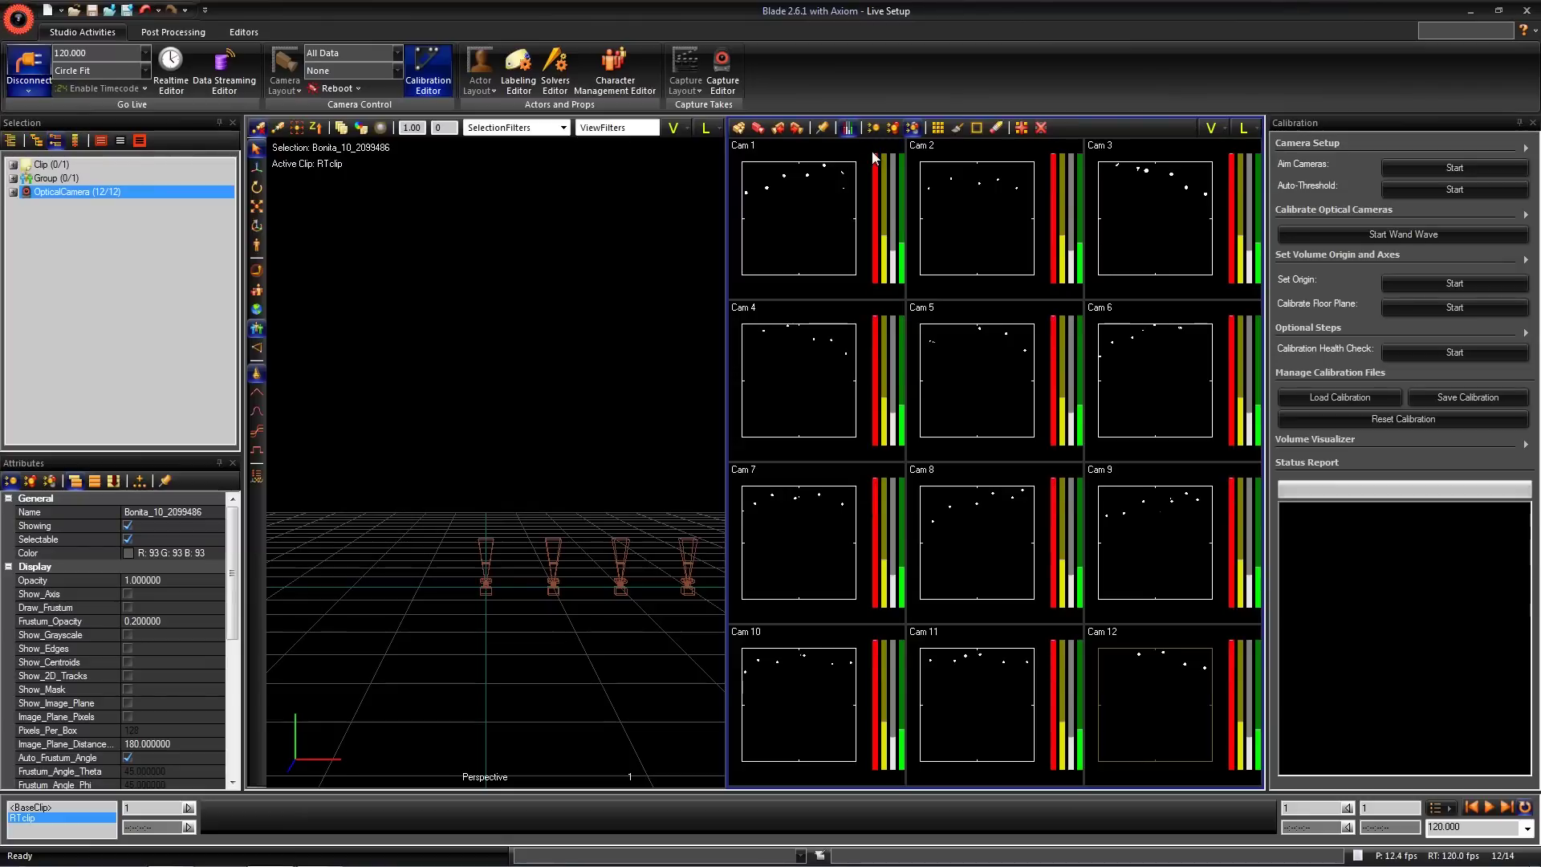
# - Run Auto-Threshold on all cameras and expand the Calibrate Optical Cameras settings
pyautogui.click(1454, 189)
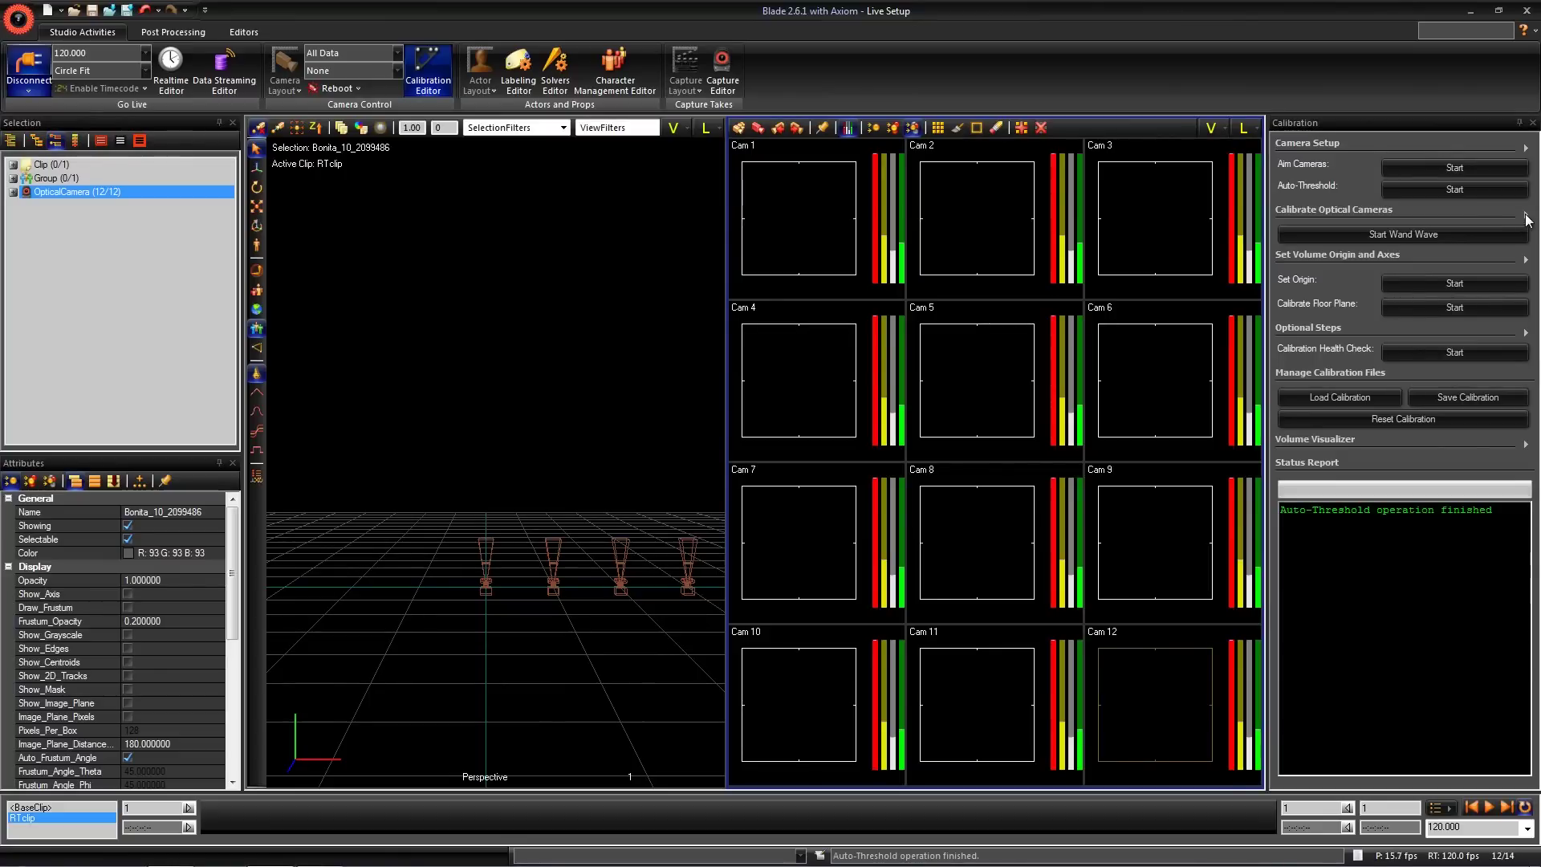
pyautogui.click(1525, 217)
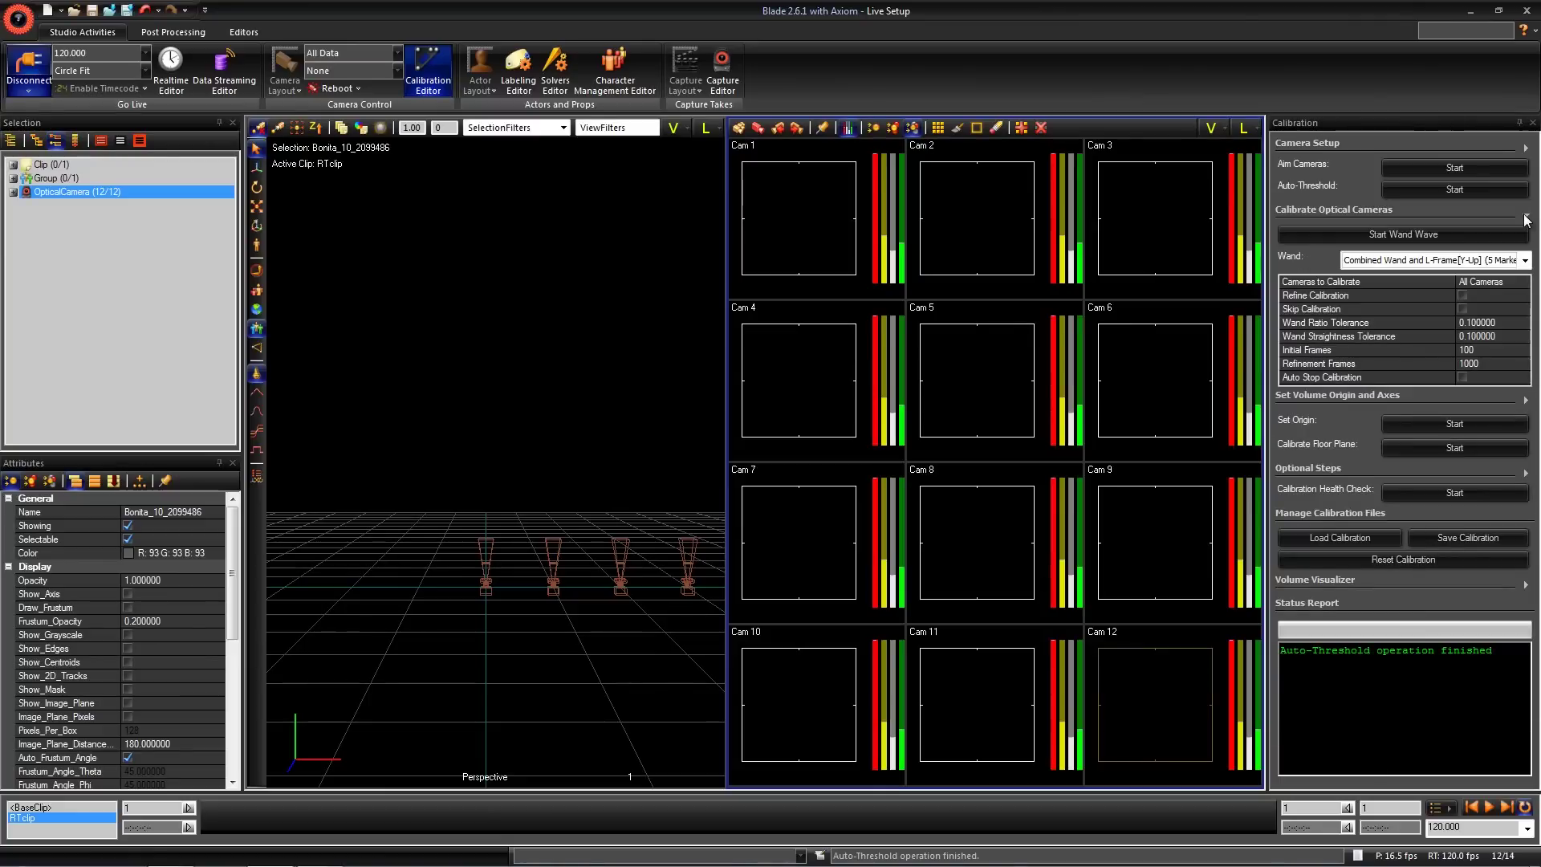
# - Set the calibration wand to Active Wand[Y-Up] (5 Markers)
pyautogui.click(1525, 260)
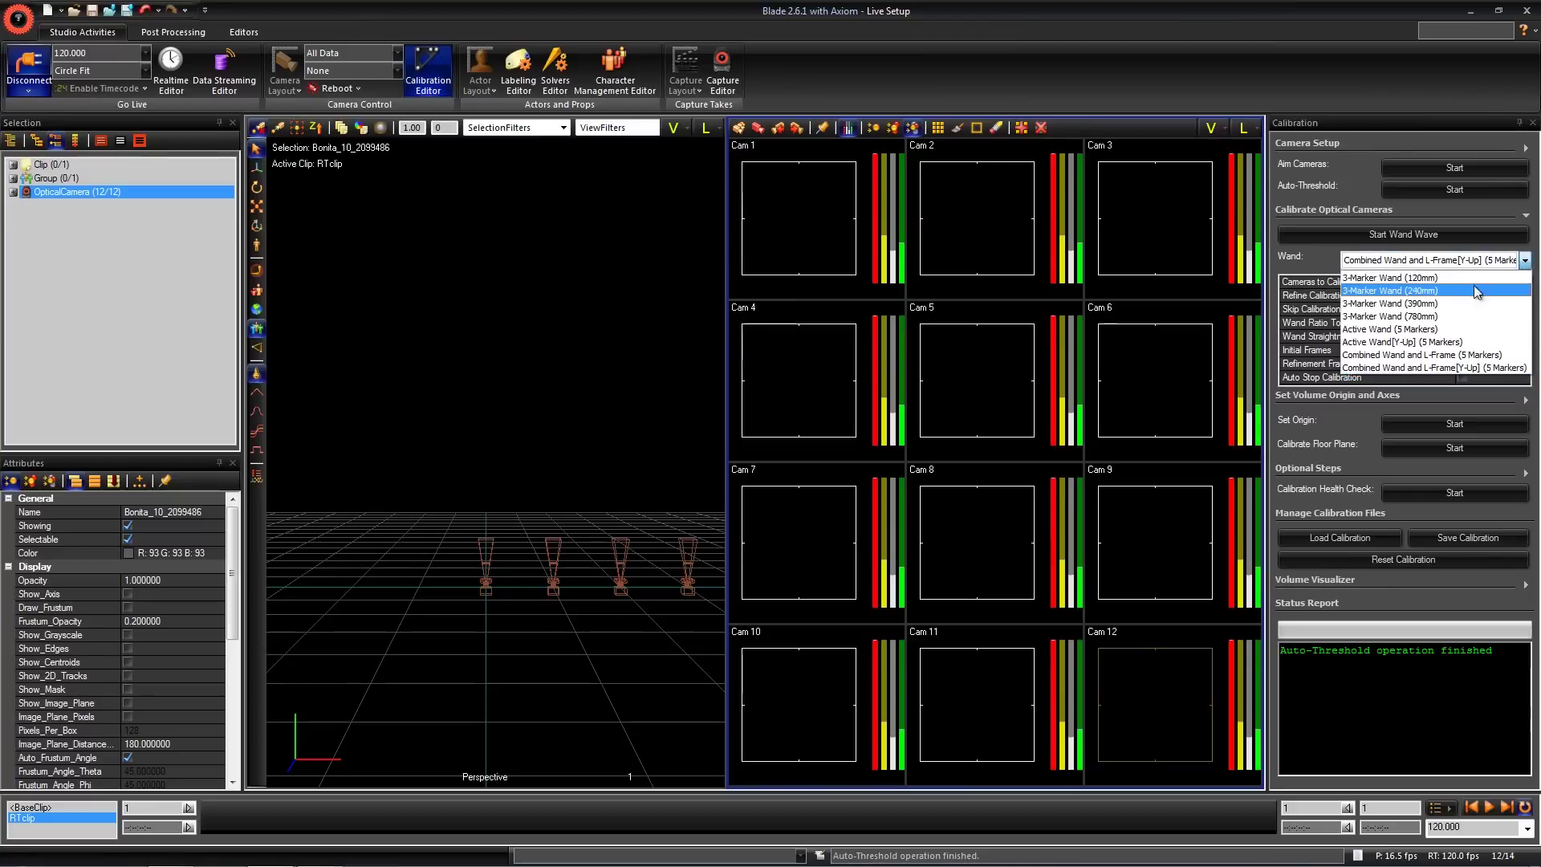
pyautogui.click(1433, 343)
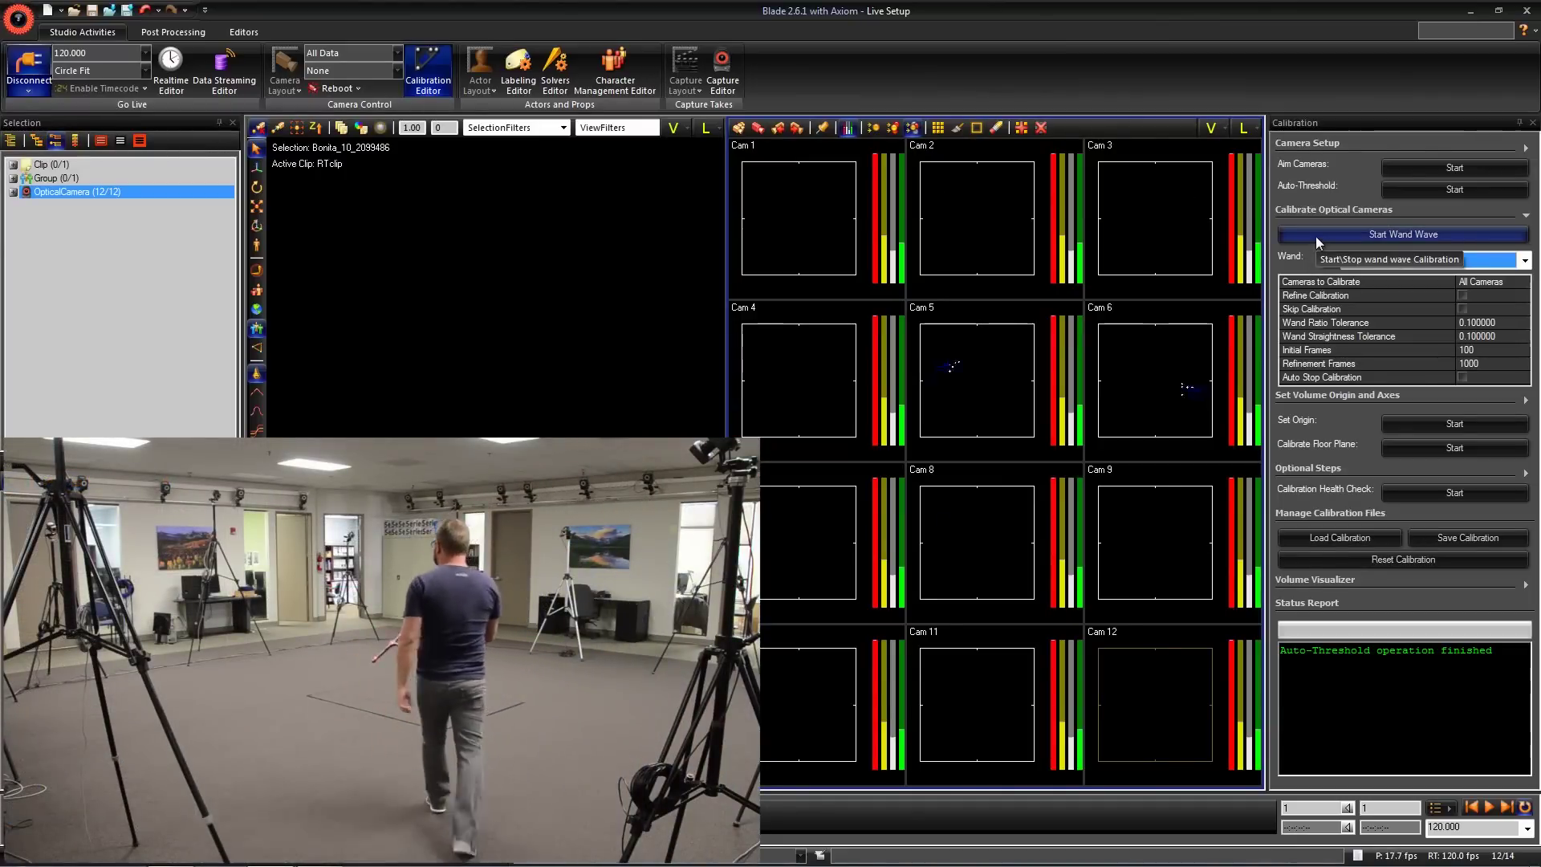
# - Start the wand wave capture and collapse the Calibrate Optical Cameras section
pyautogui.click(1316, 236)
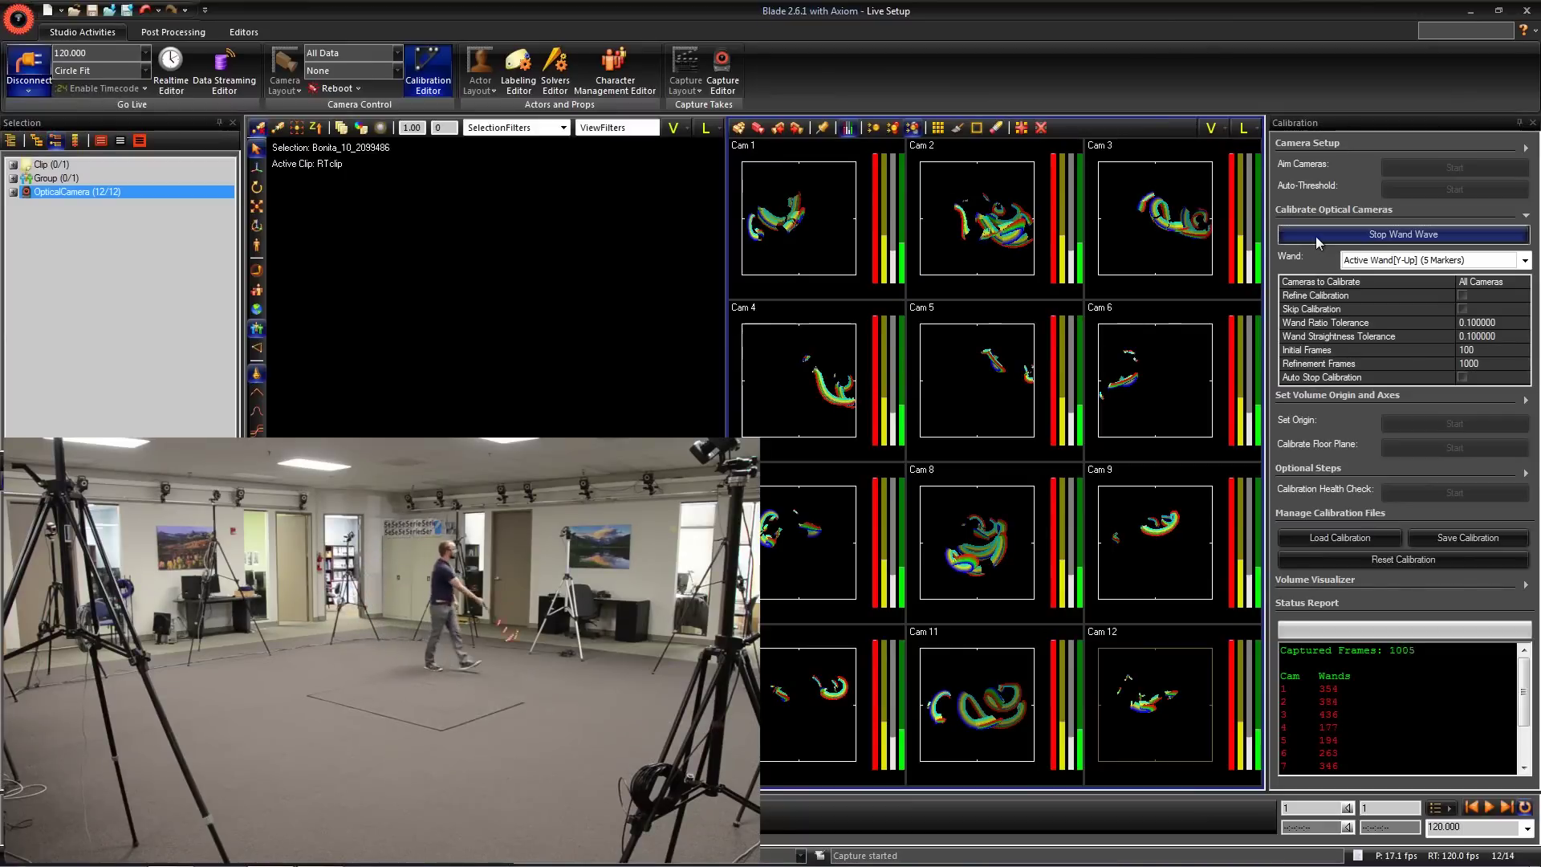
pyautogui.click(1525, 216)
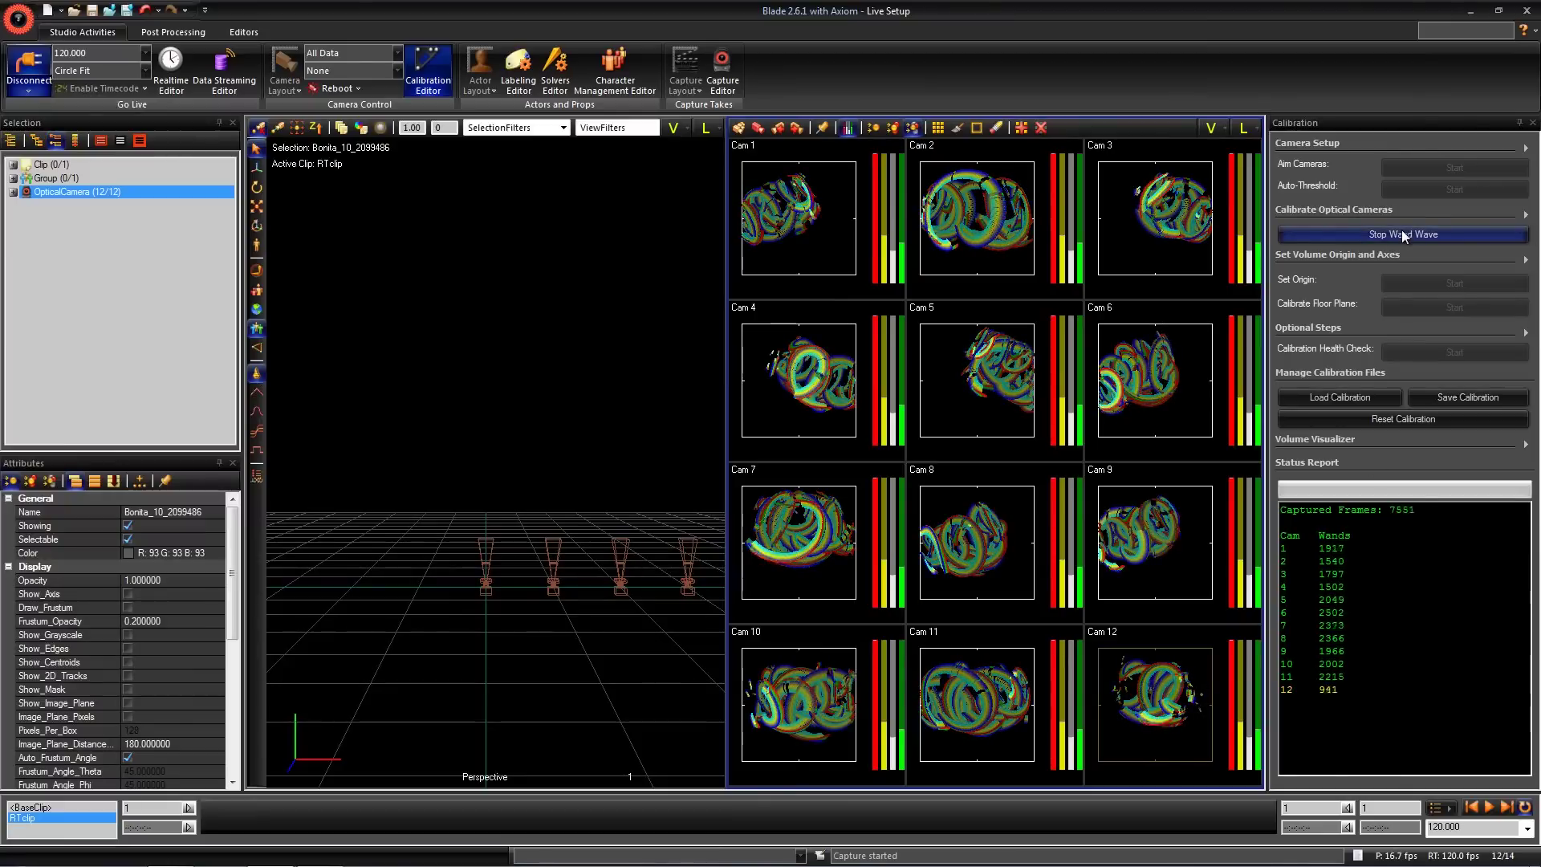
# - Stop the wand wave so the calibration solves with 0.121 pixel error
pyautogui.click(1401, 233)
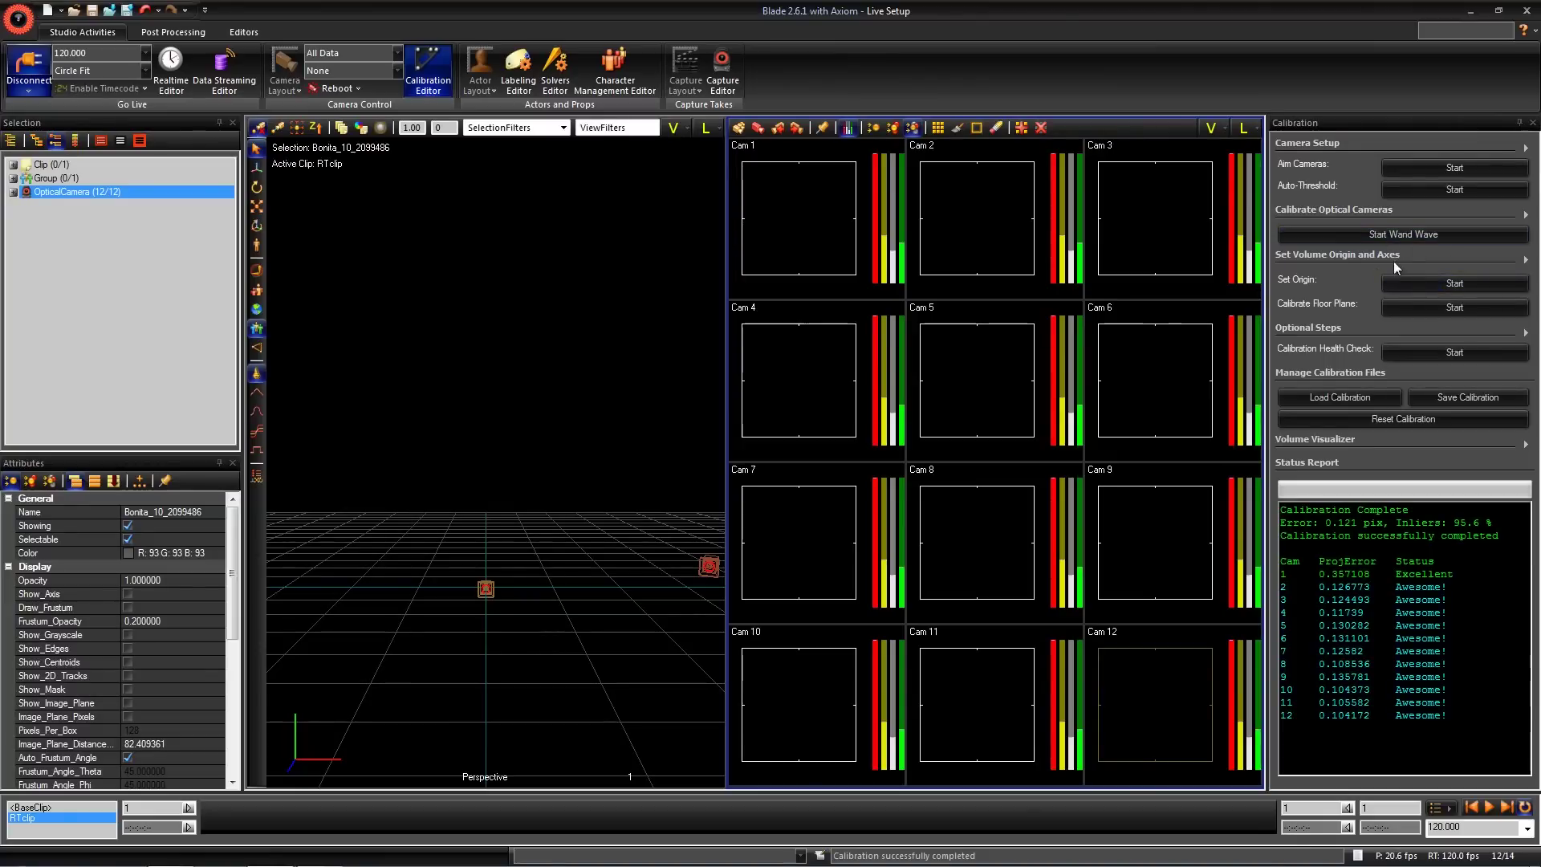
# - Under Set Volume Origin and Axes, set the L-Frame to Active Wand[Y-Up] (5 Markers)
pyautogui.click(1522, 259)
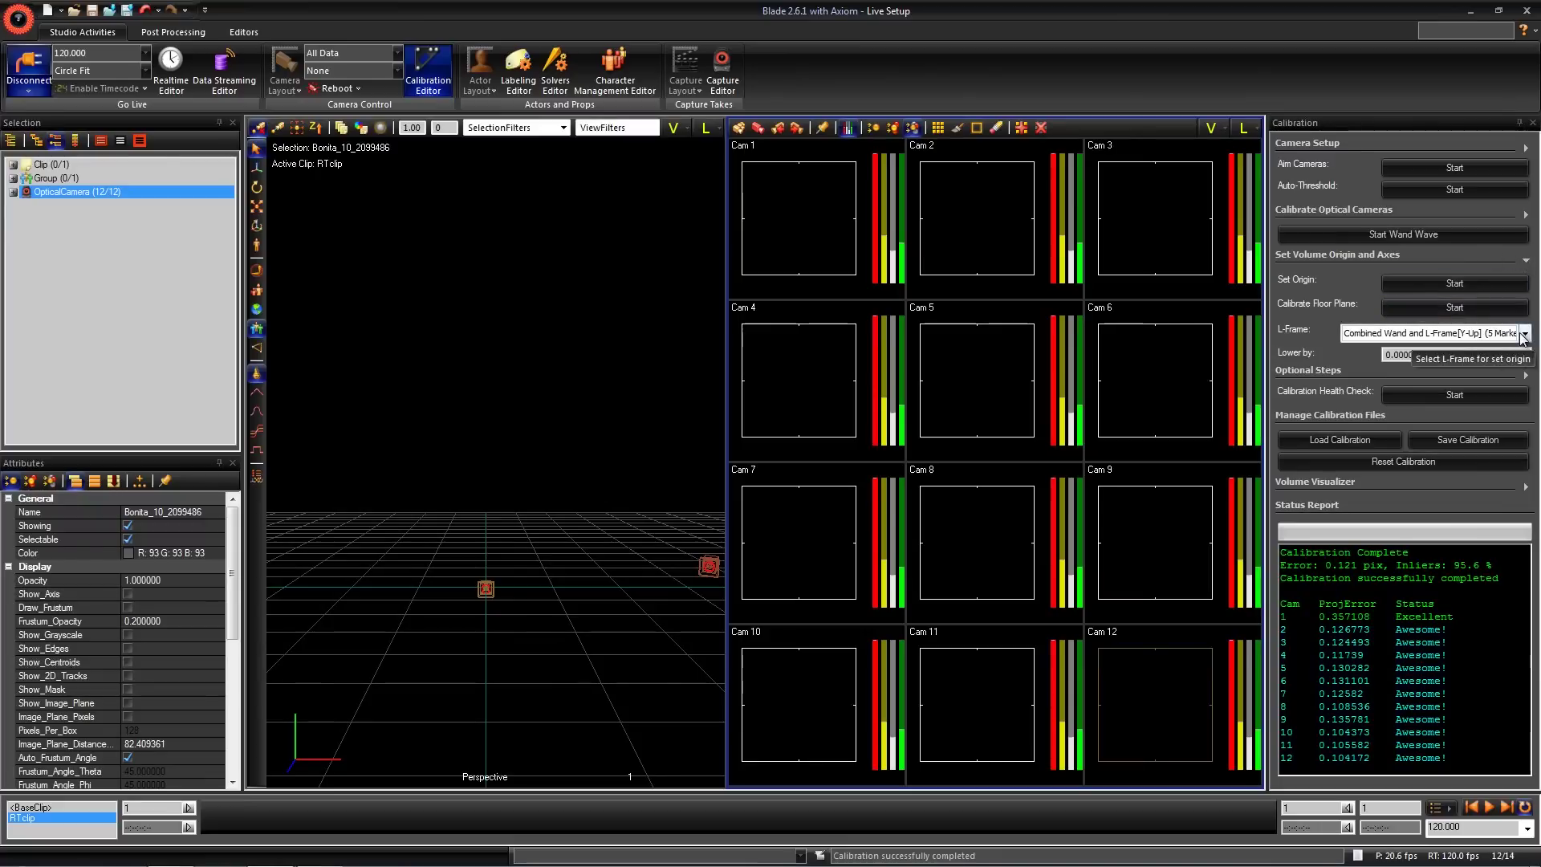
pyautogui.click(1522, 336)
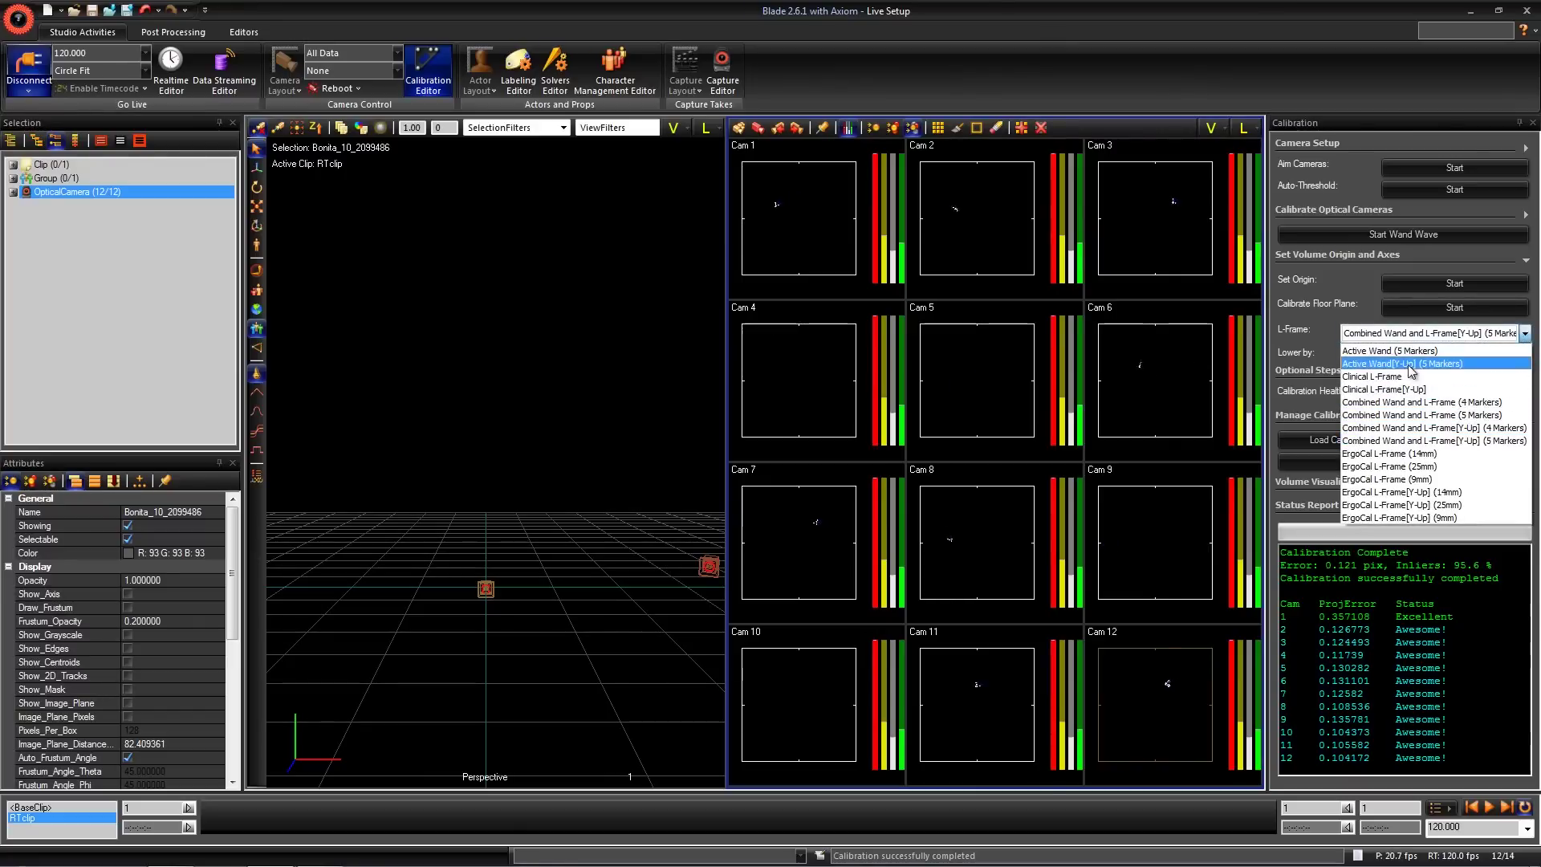
pyautogui.click(1410, 365)
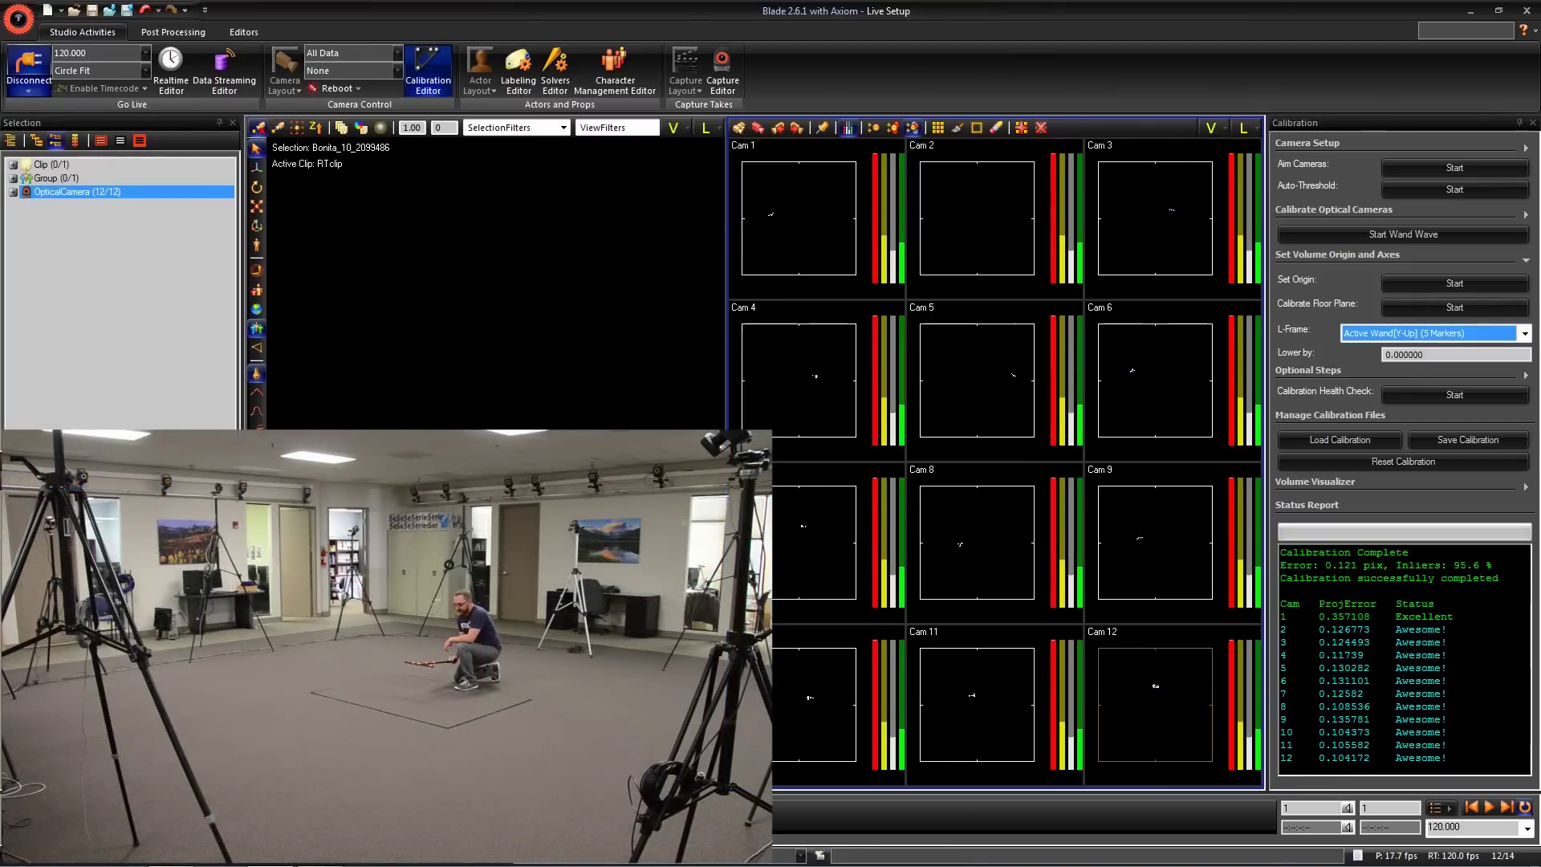
pyautogui.click(919, 520)
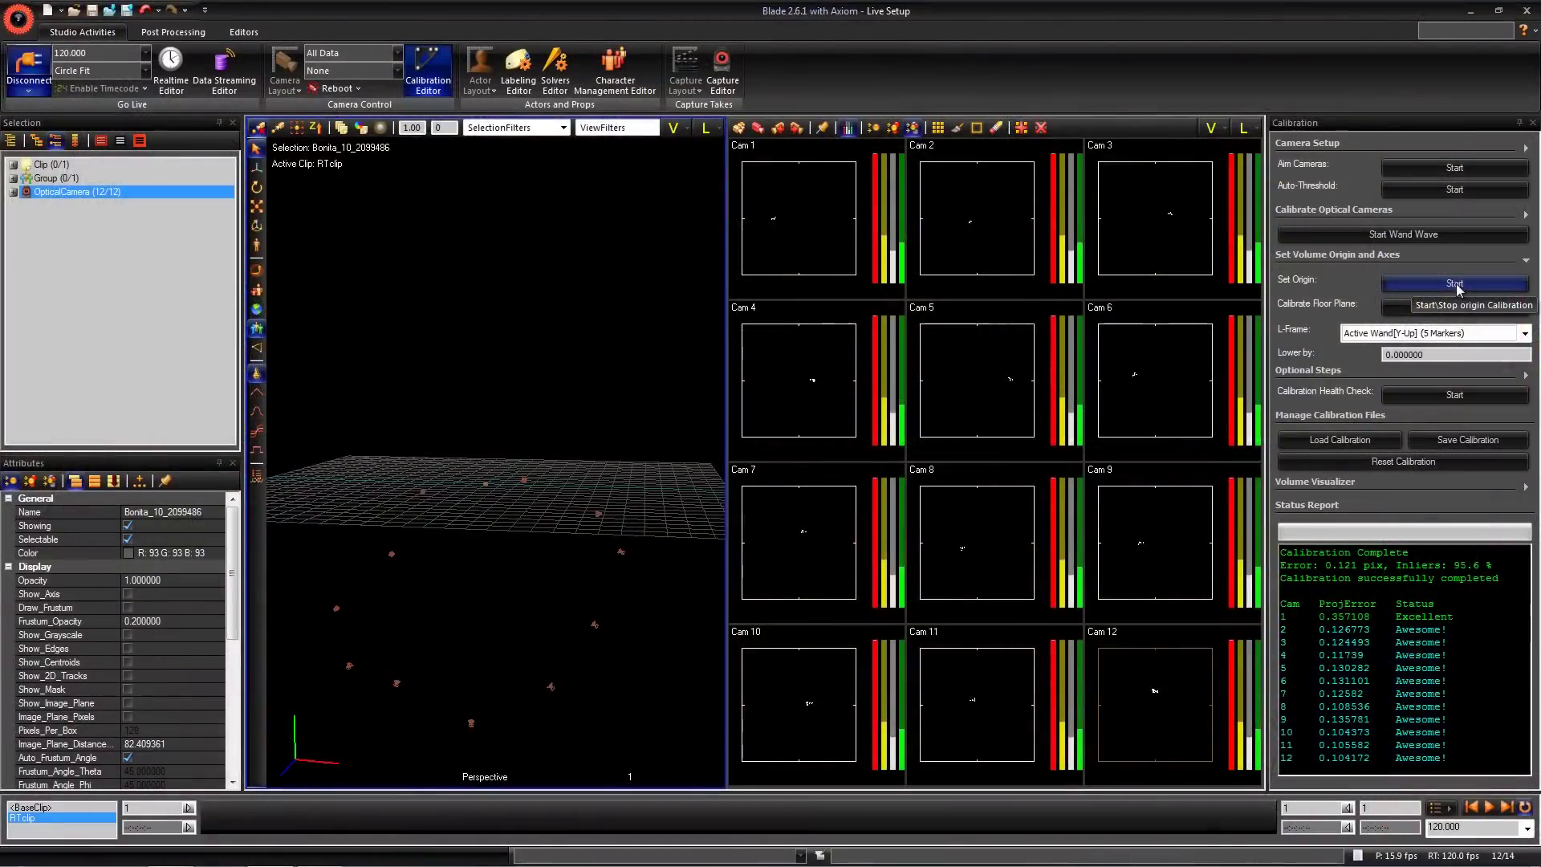
# - Run Set Origin from the floor wand, then orbit and widen the Perspective view
pyautogui.click(1455, 285)
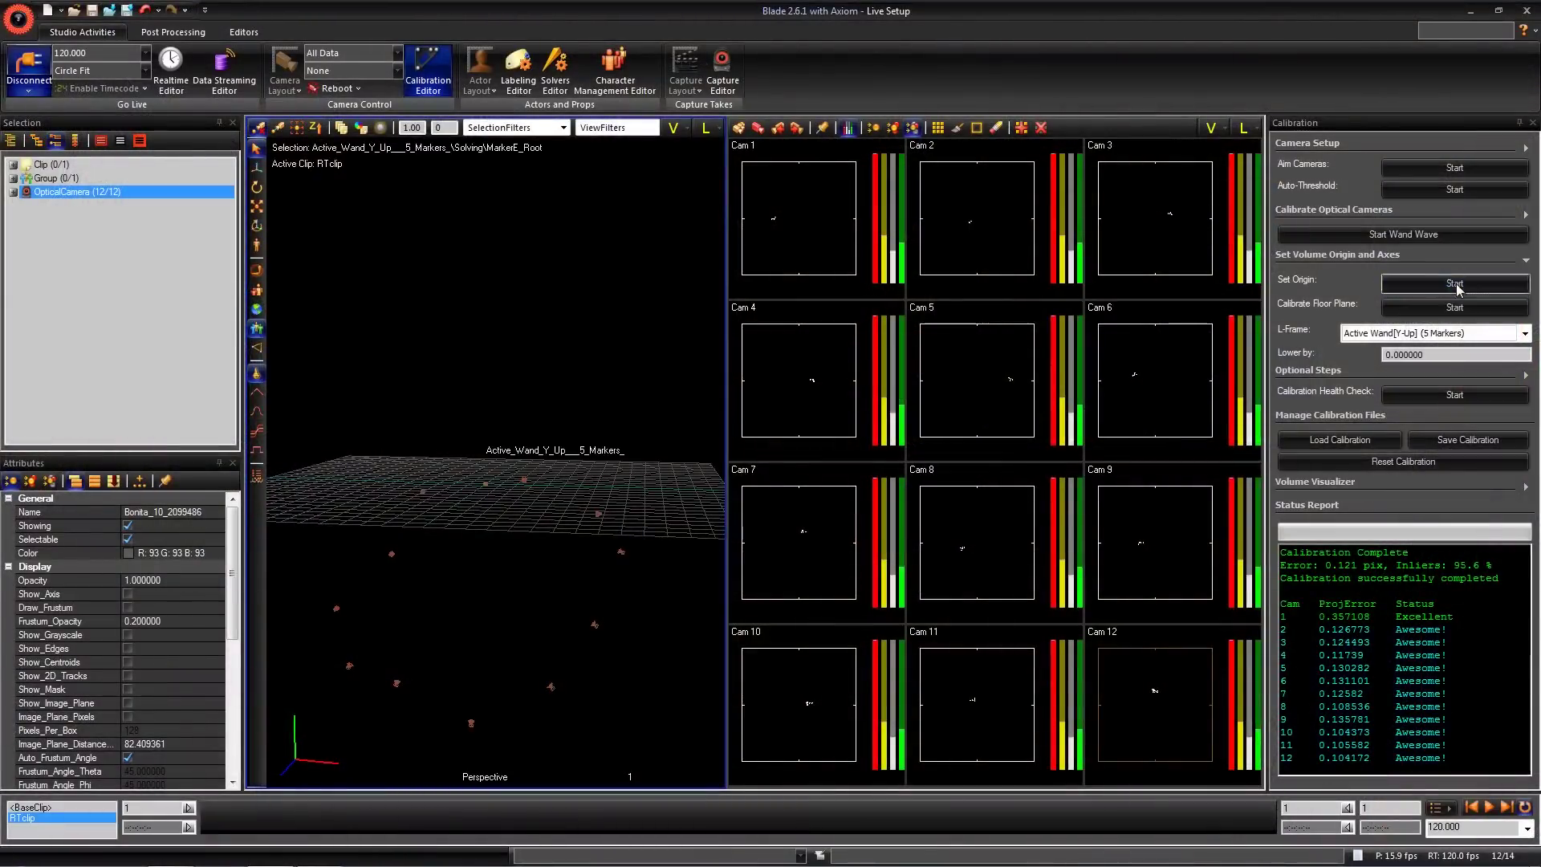
pyautogui.click(1455, 284)
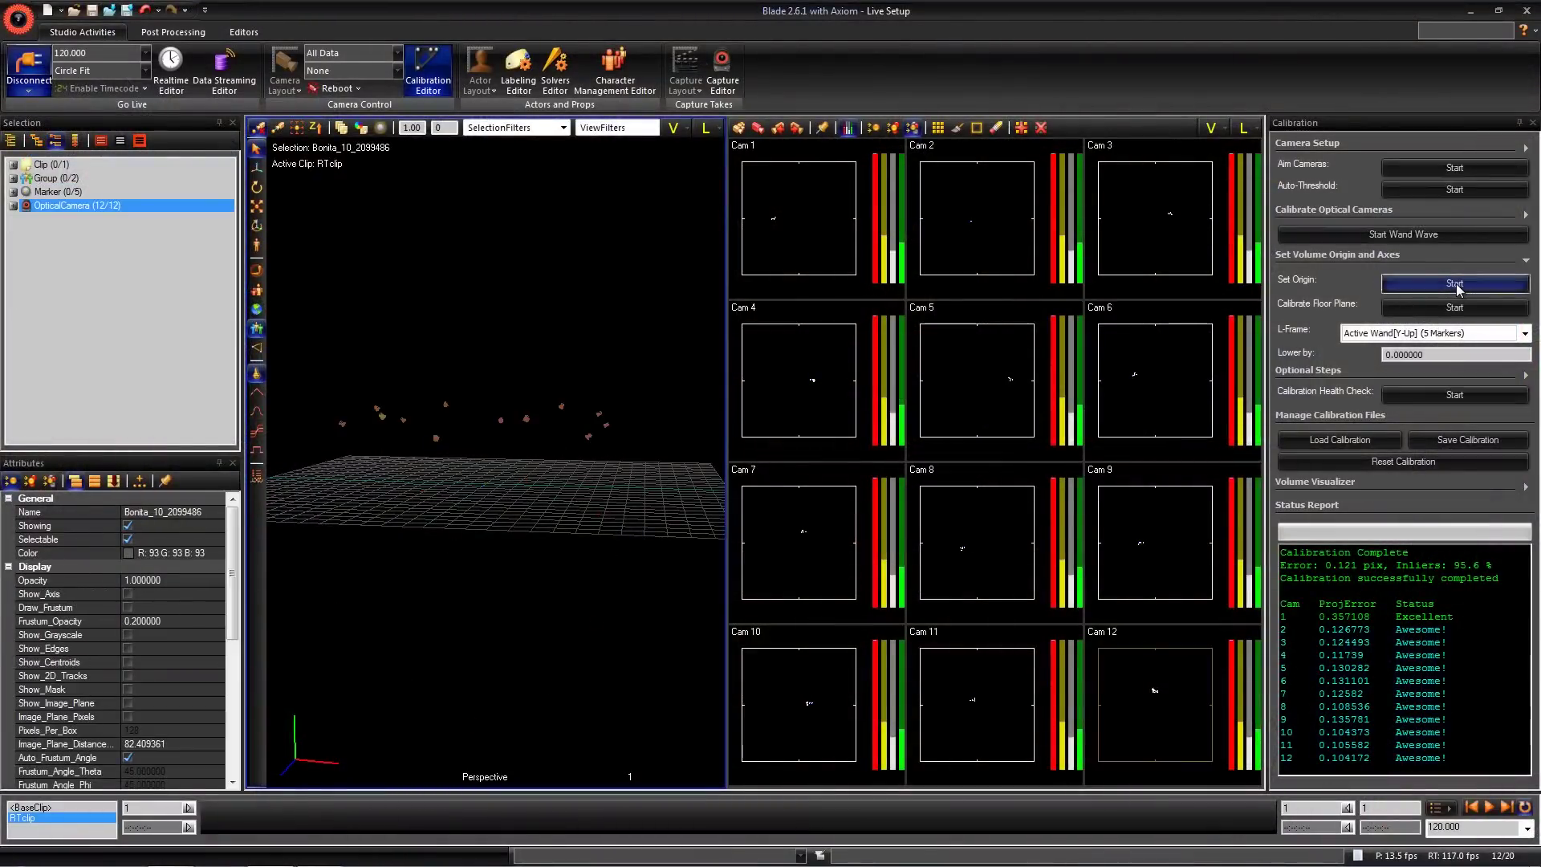
pyautogui.moveTo(470, 483); pyautogui.dragTo(526, 498)
pyautogui.moveTo(729, 405); pyautogui.dragTo(775, 413)
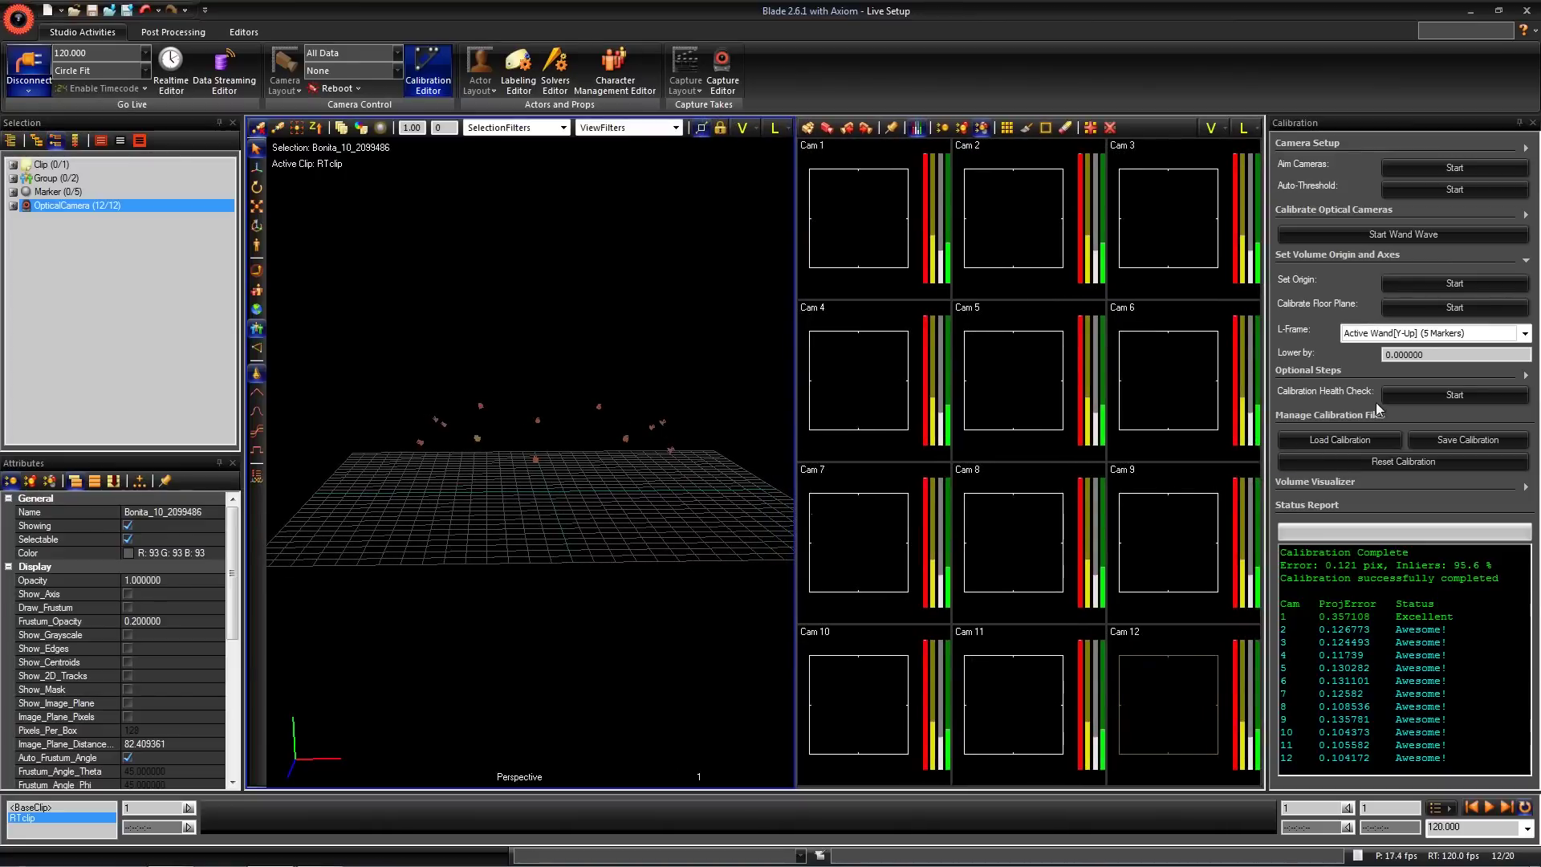
# - Switch the 3D viewport to the Front view
pyautogui.click(756, 130)
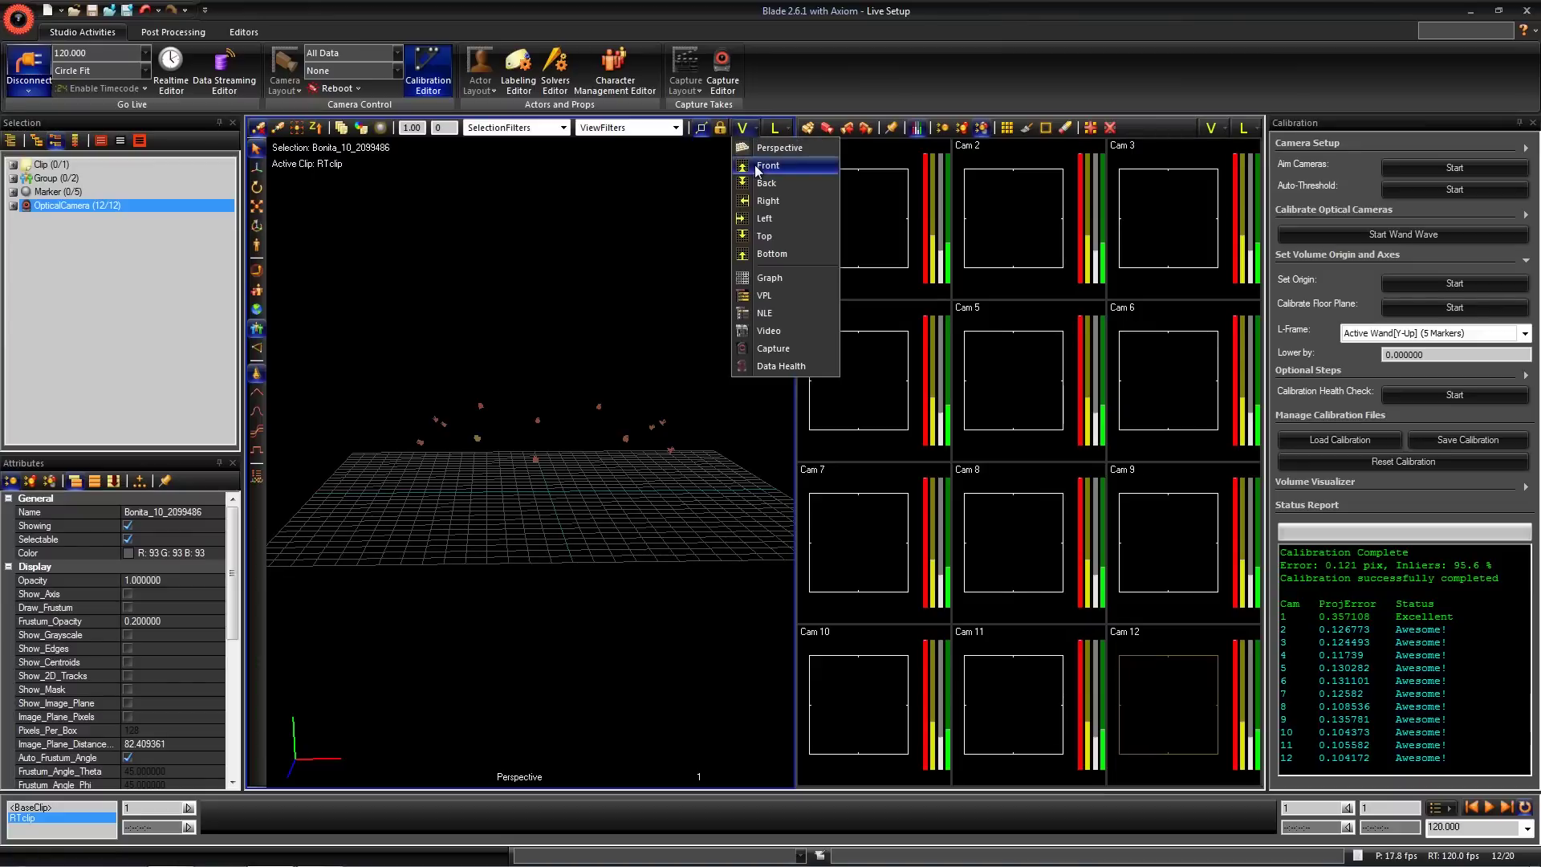
pyautogui.click(767, 166)
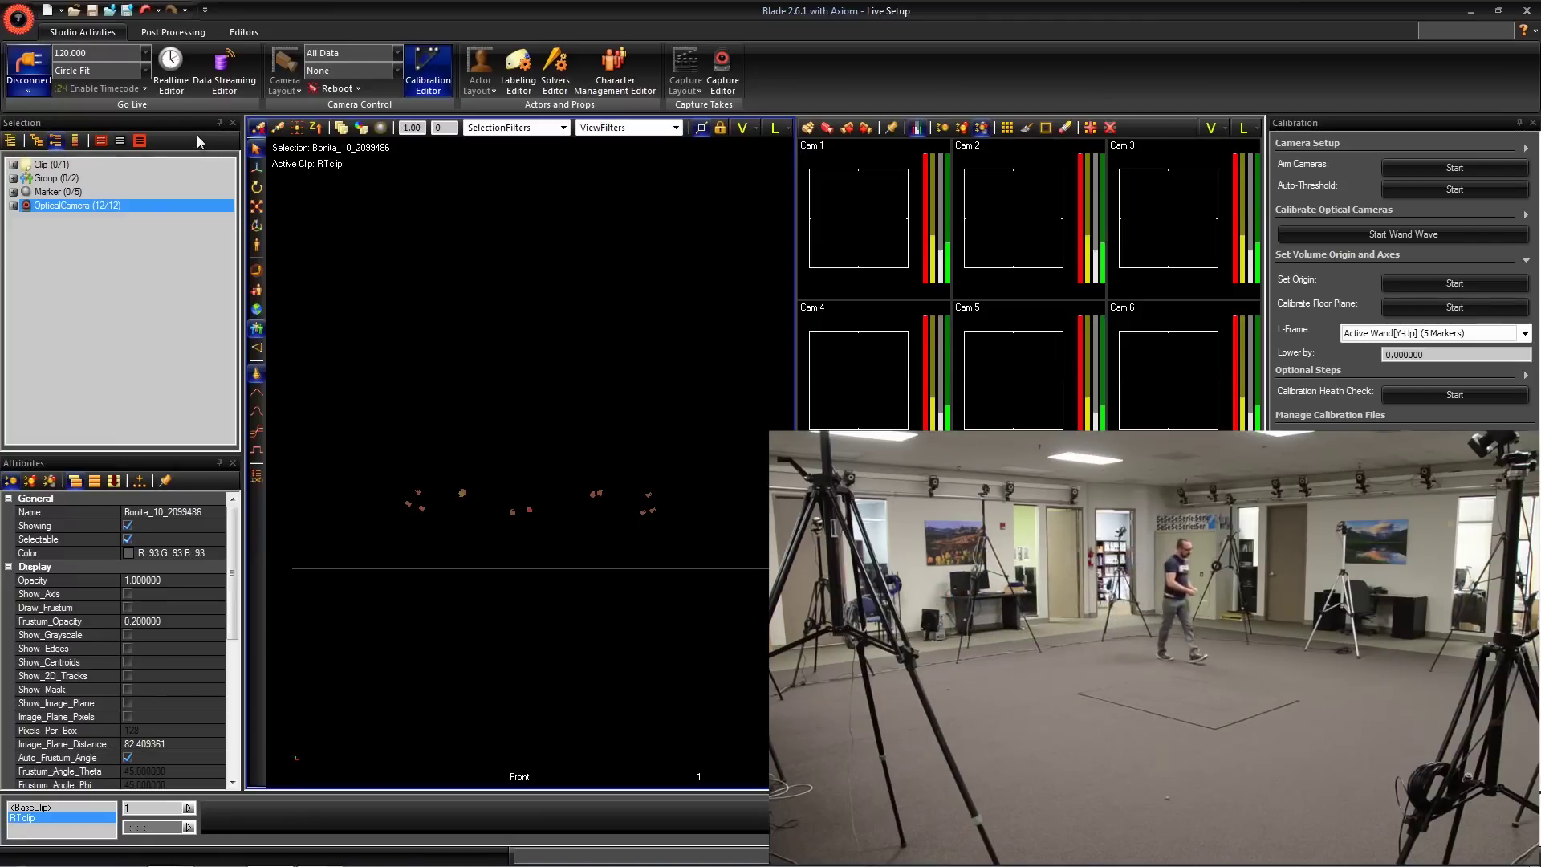
# - Set Go Live processing from Circle Fit to Reconstruct and frame the markers in Front view
pyautogui.click(147, 71)
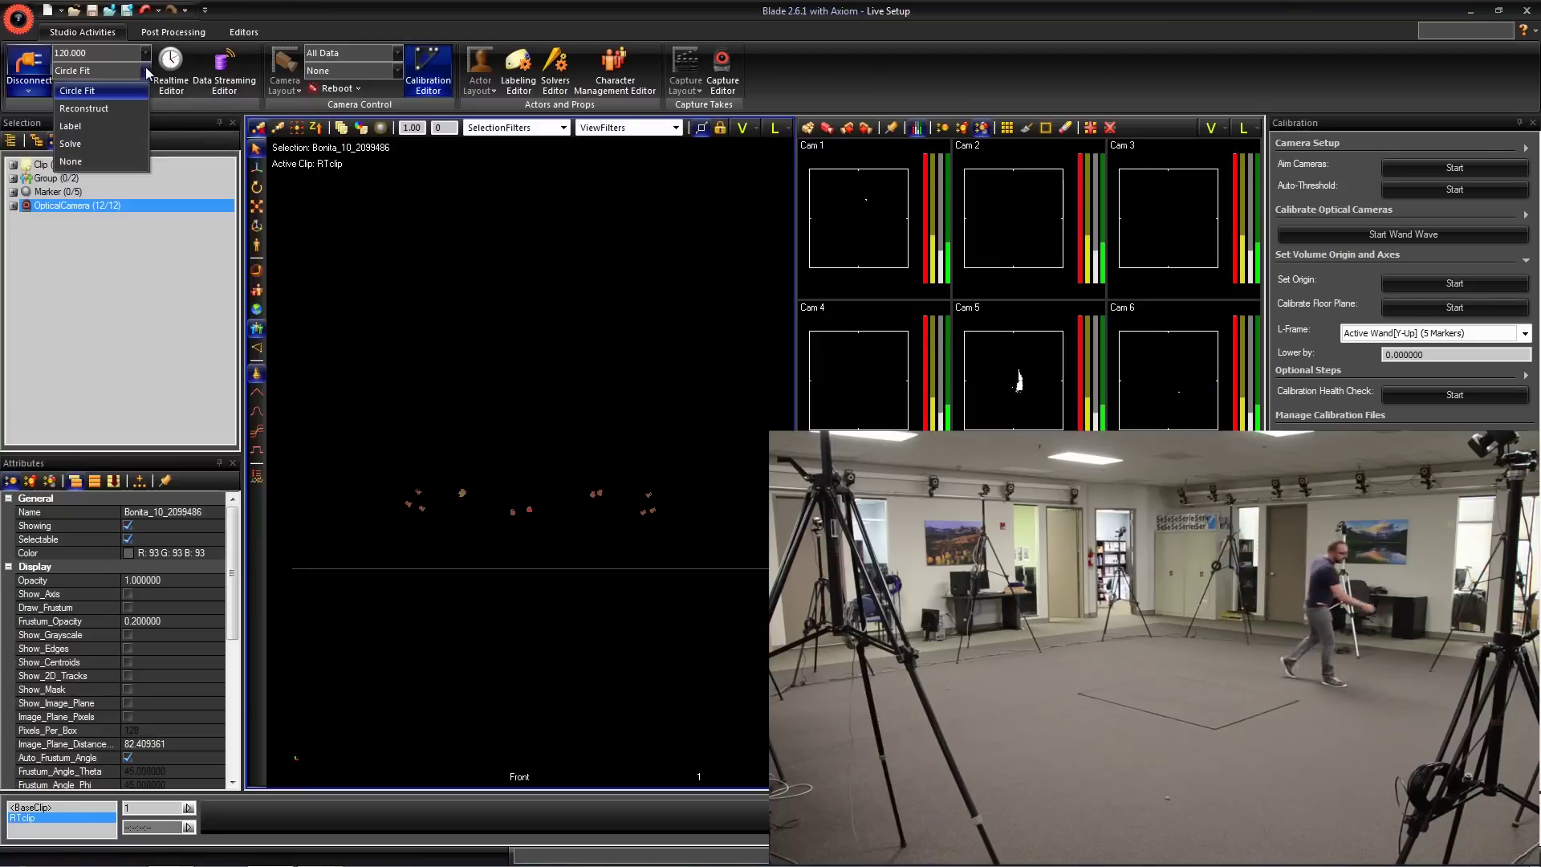
pyautogui.click(93, 108)
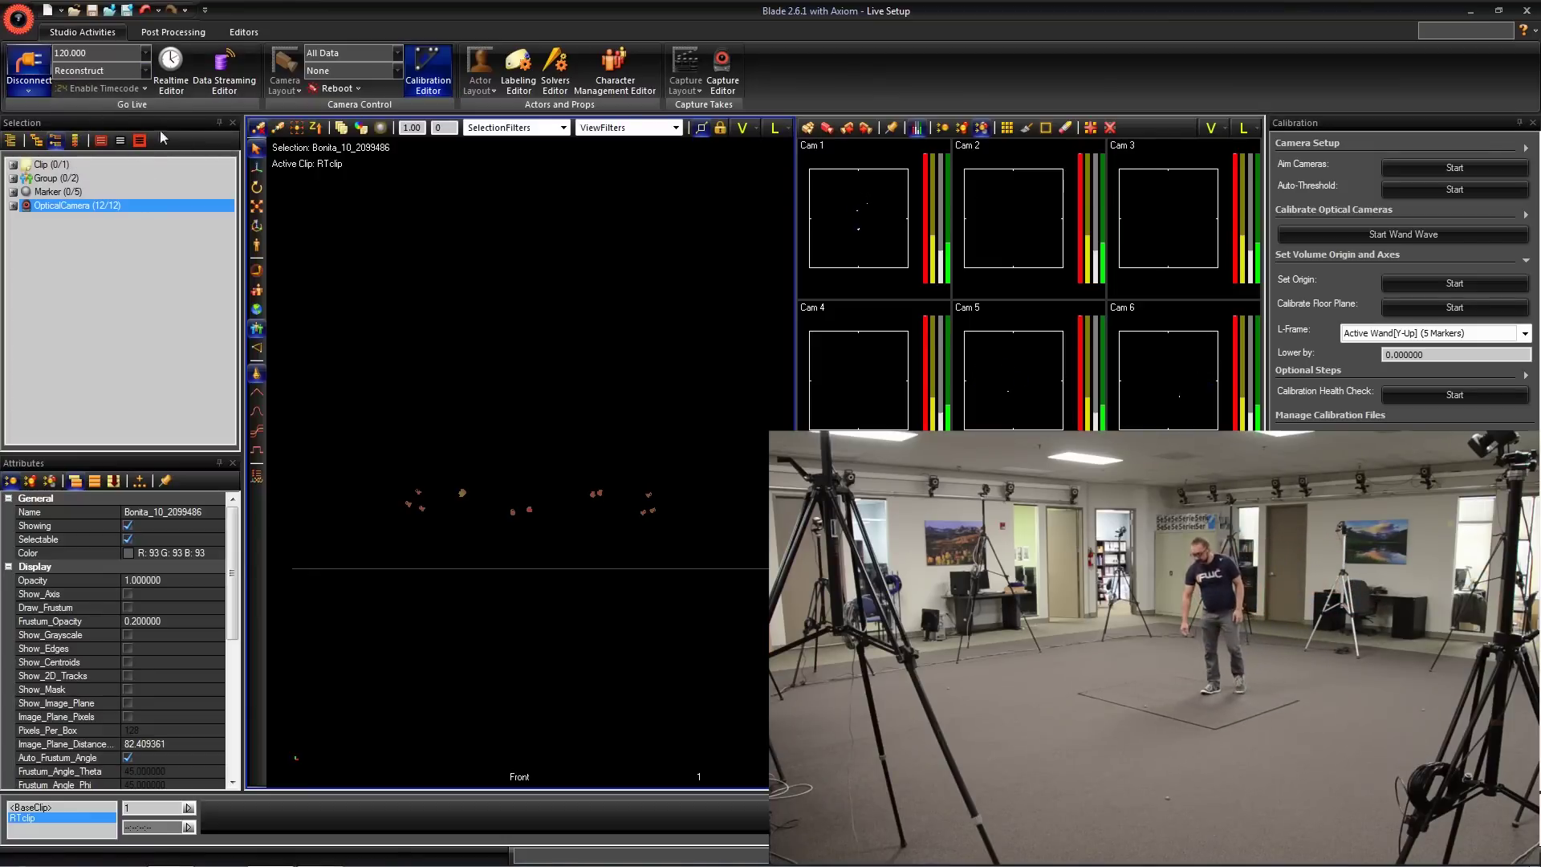
pyautogui.scroll(5, 571, 576)
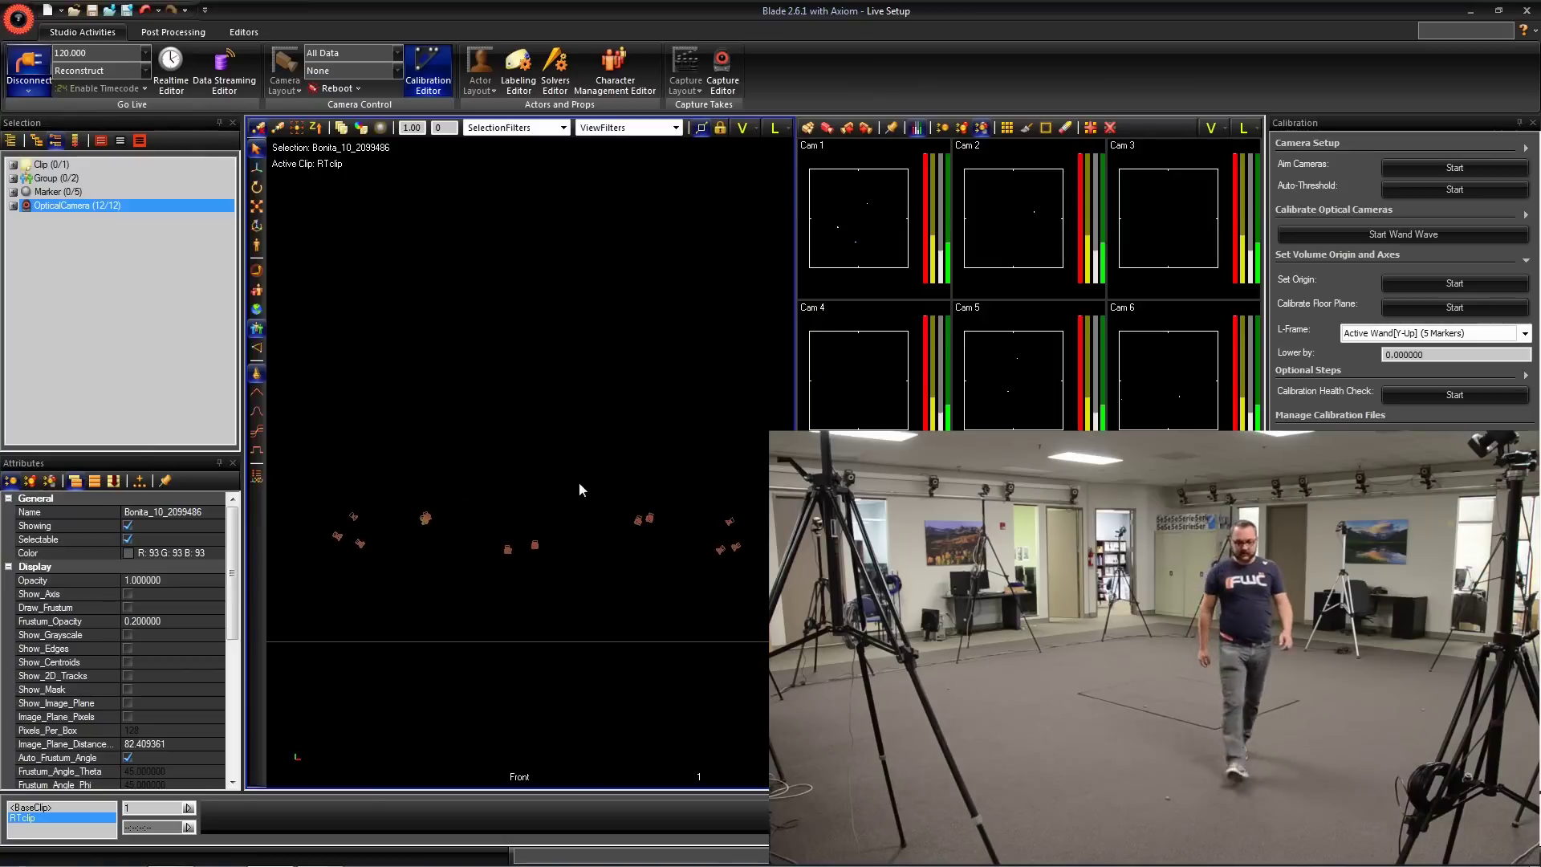
pyautogui.moveTo(579, 487); pyautogui.dragTo(577, 442, button='middle')
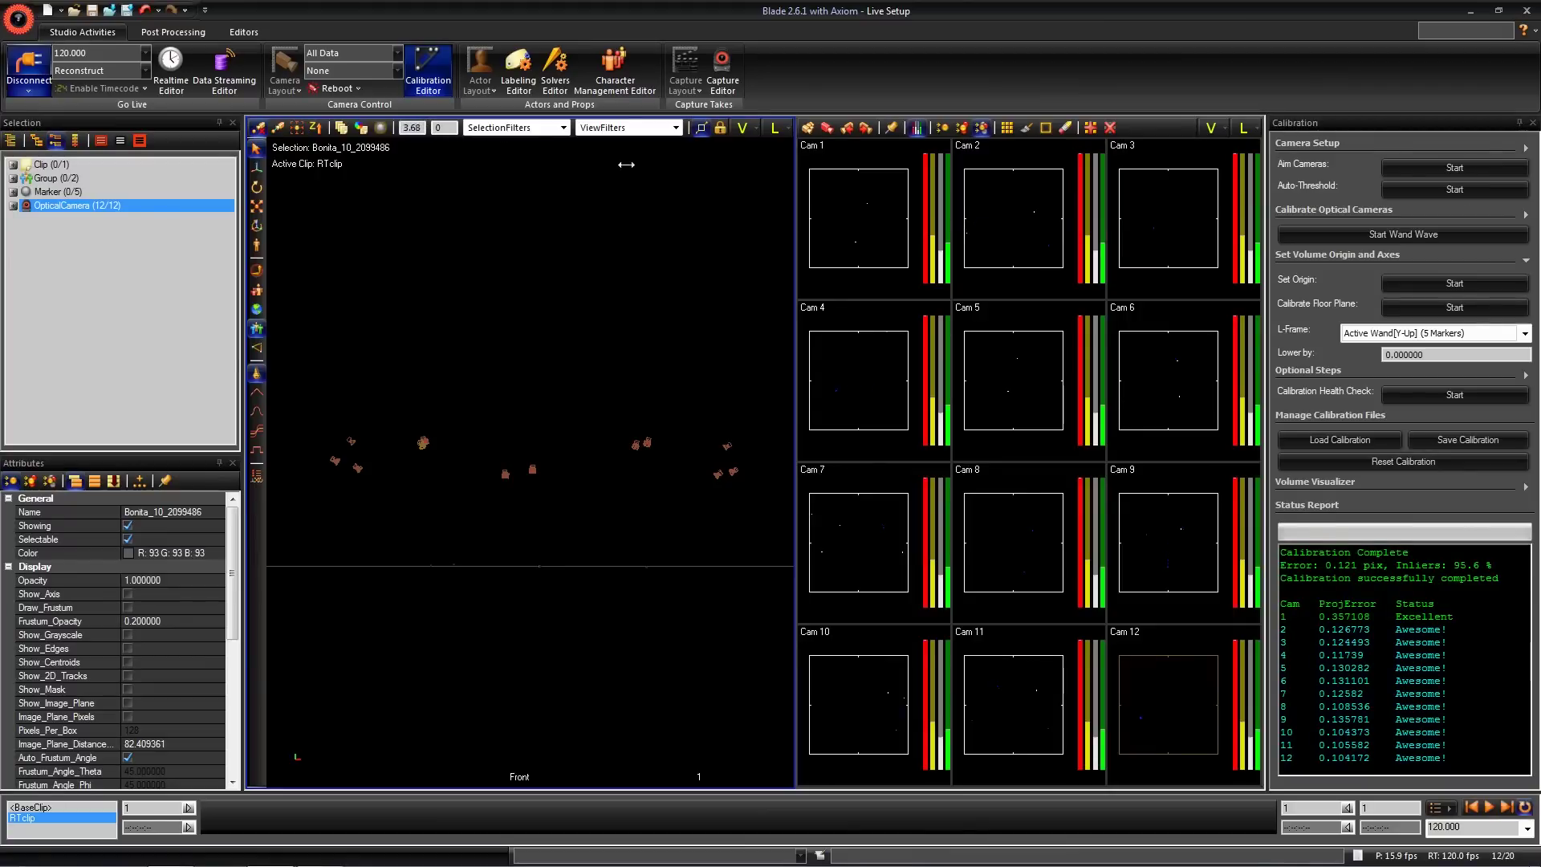
pyautogui.keyDown('alt'); pyautogui.moveTo(494, 585); pyautogui.dragTo(544, 502); pyautogui.keyUp('alt')
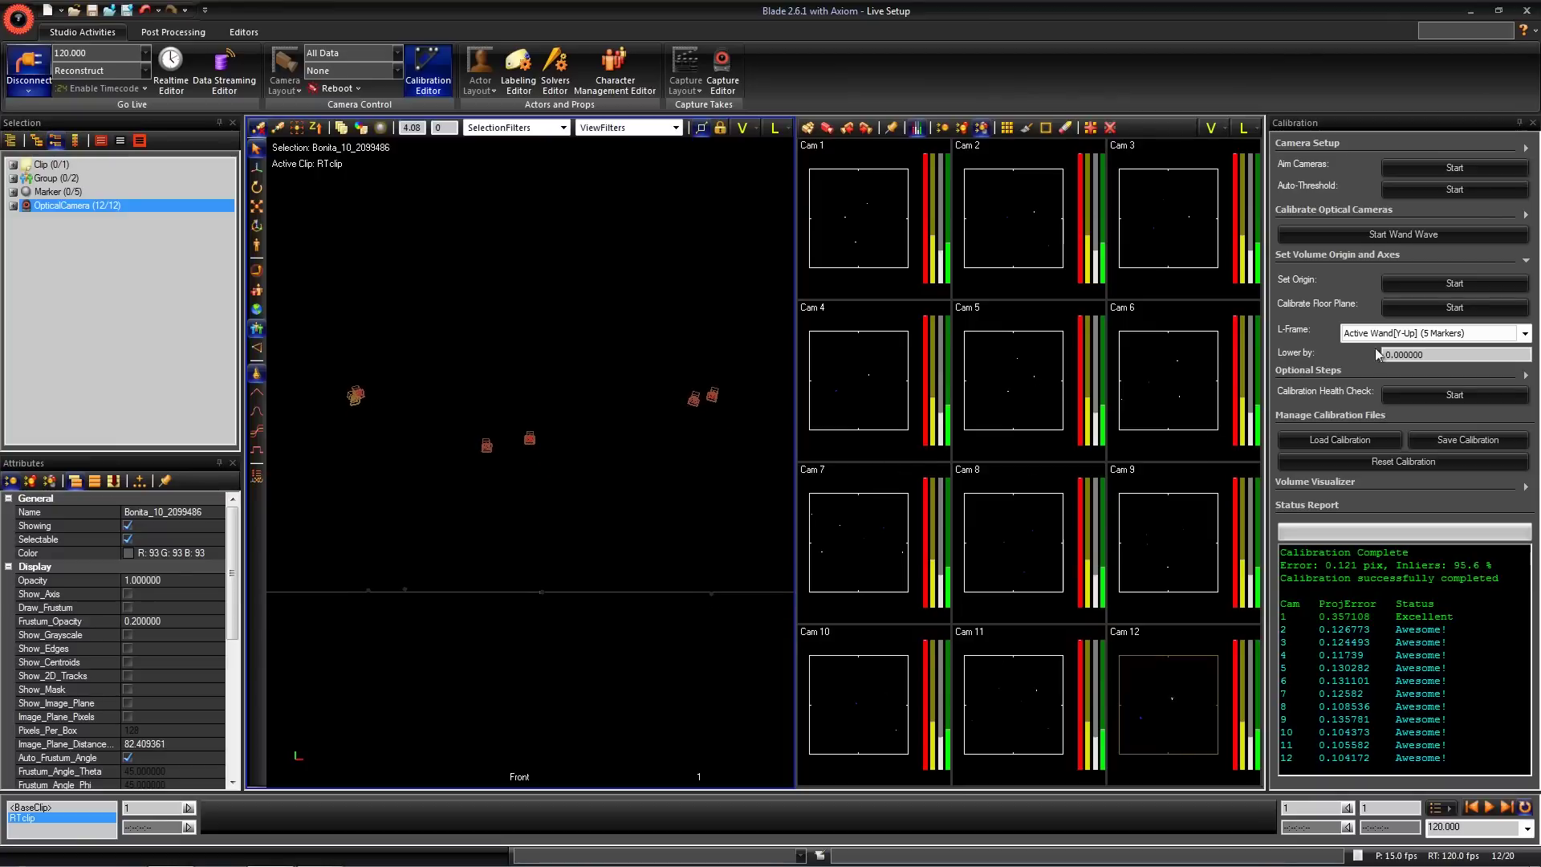
# - Start and stop Calibrate Floor Plane, then zoom out and recentre the Front view
pyautogui.click(1453, 306)
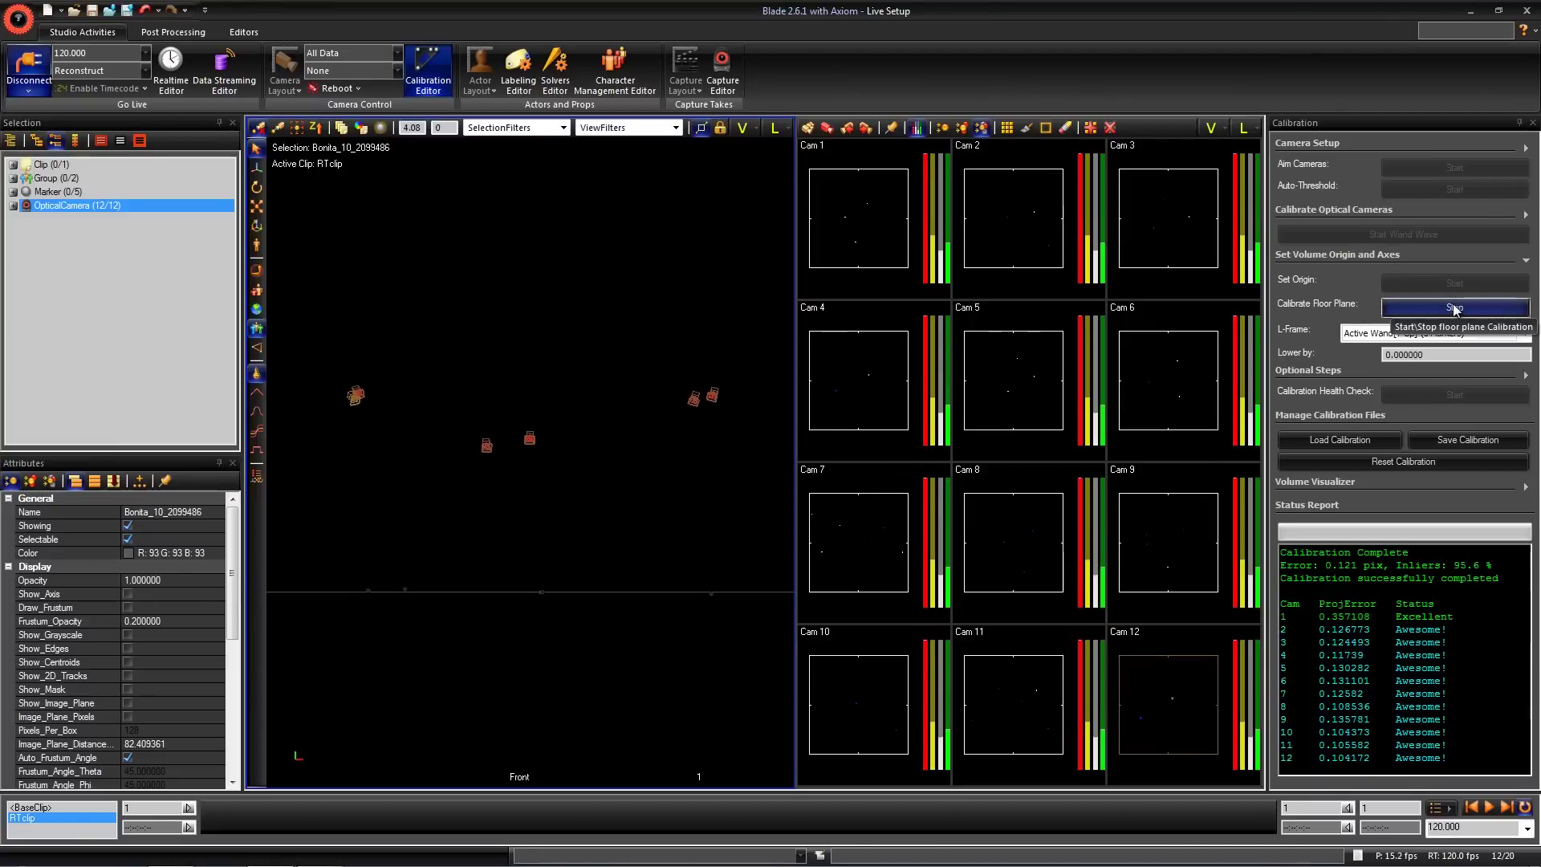
pyautogui.click(1454, 309)
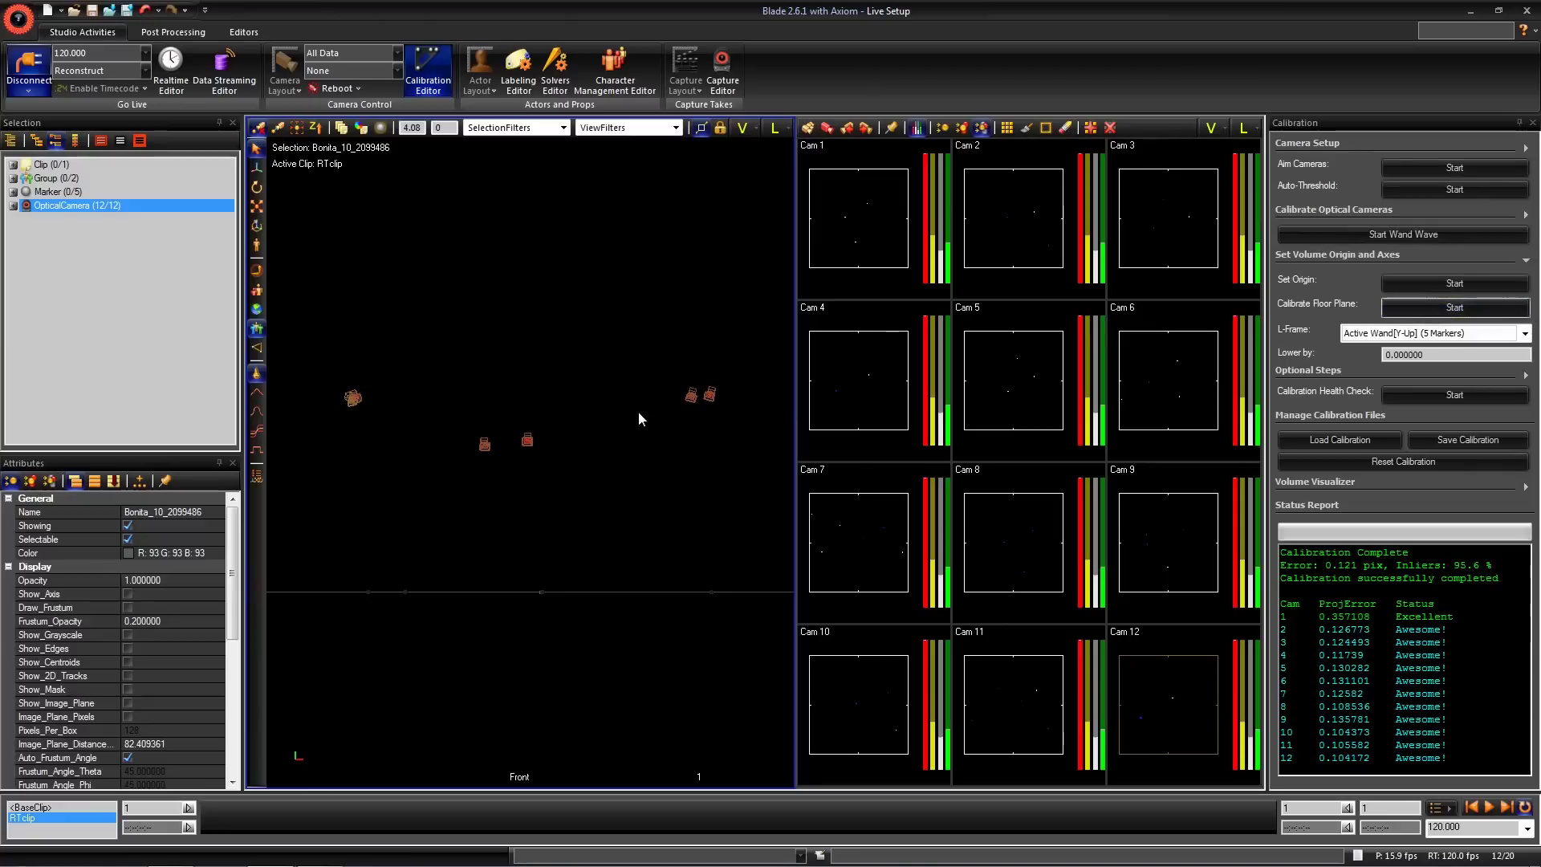
pyautogui.scroll(-3, 620, 464)
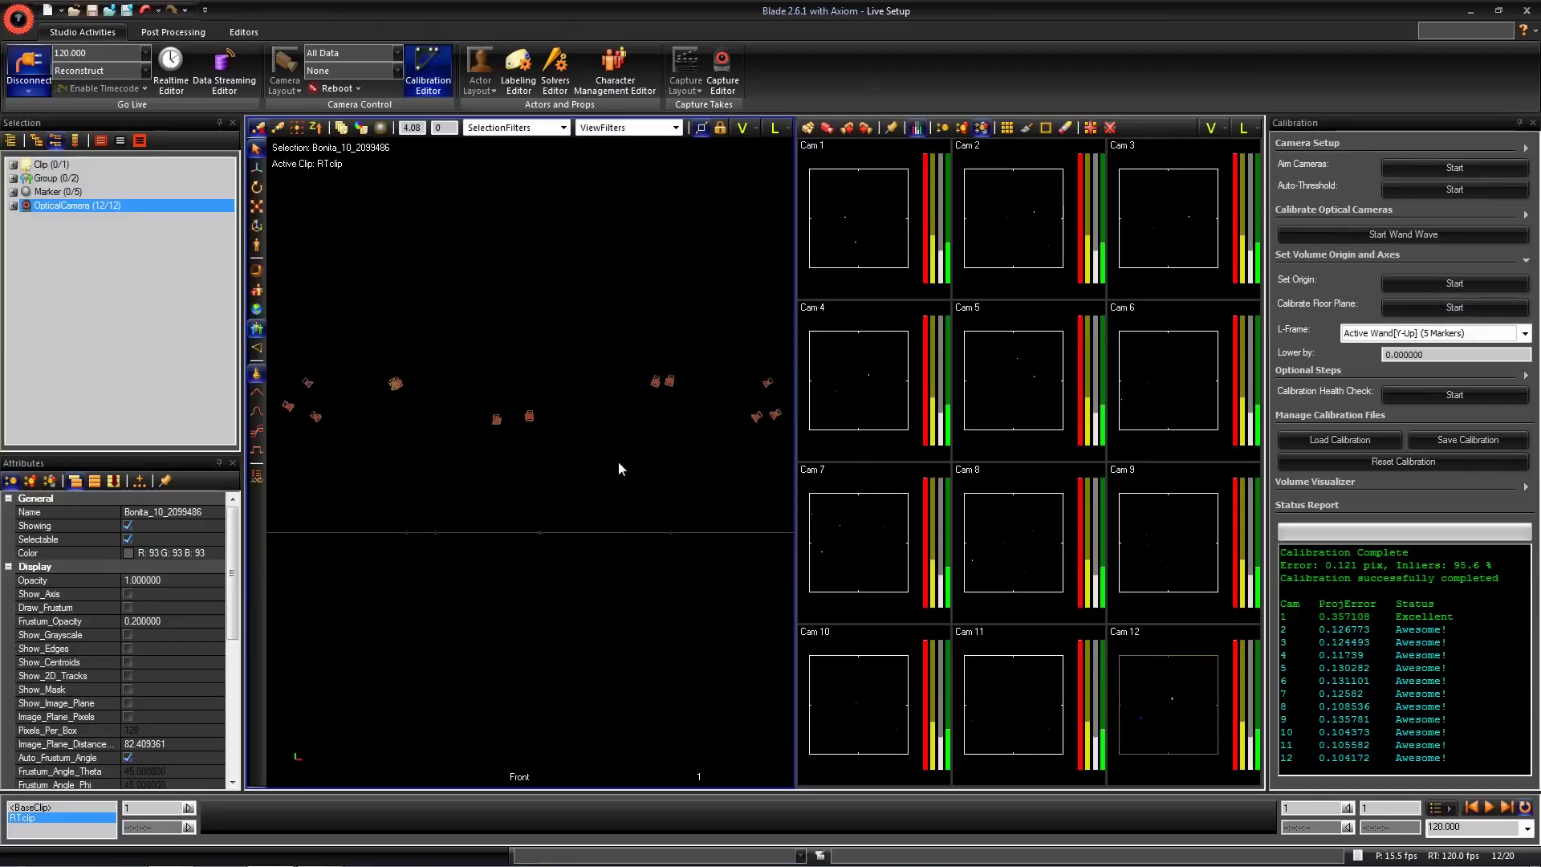
pyautogui.moveTo(604, 483); pyautogui.dragTo(598, 489, button='middle')
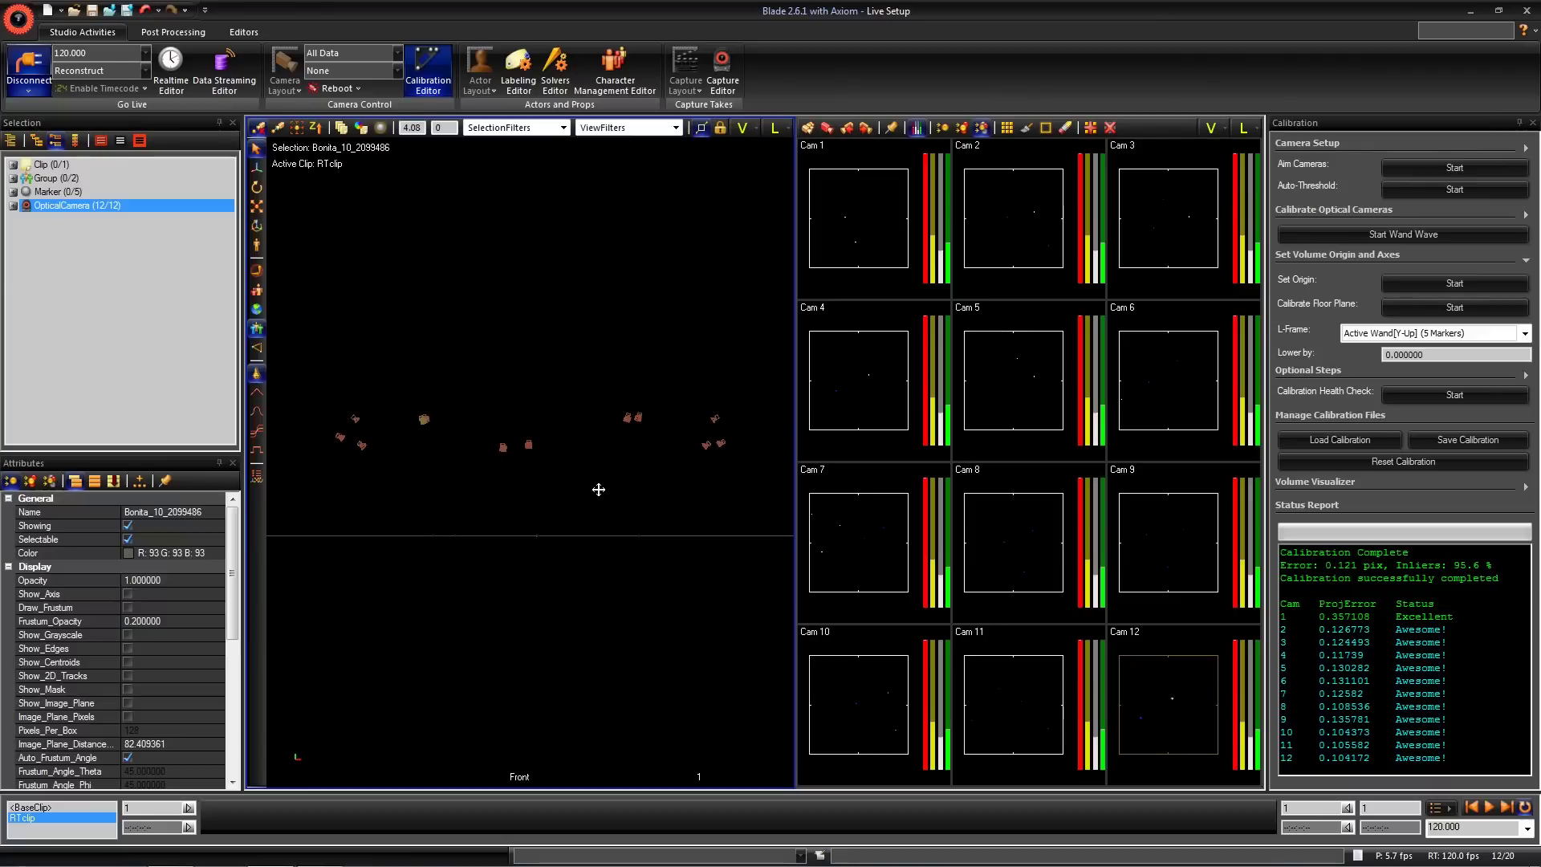